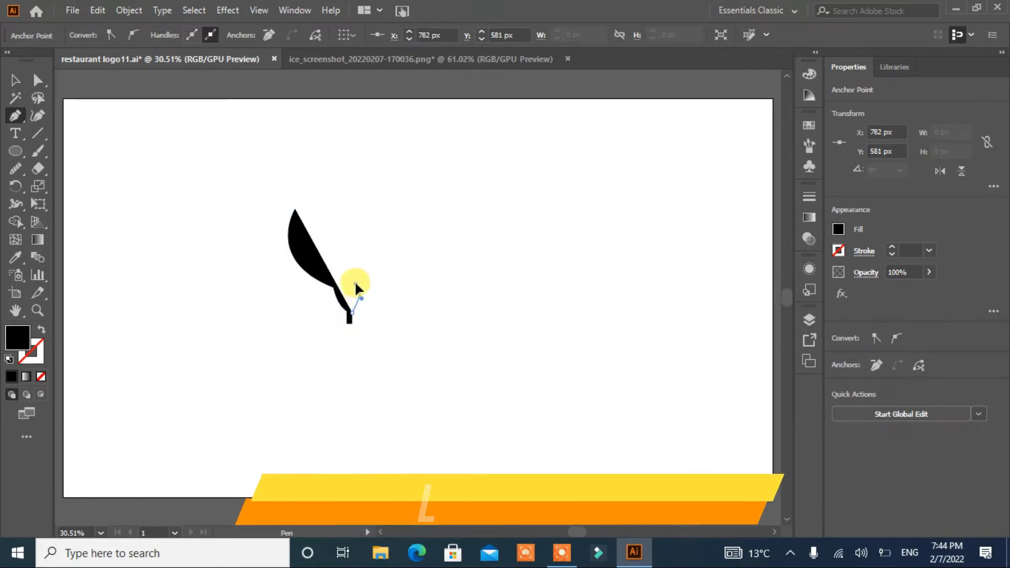
Step: Finish drawing the rooster's two legs beneath the body with the Pen tool
left_click(365, 311)
left_click(365, 324)
left_click(372, 322)
left_click(371, 312)
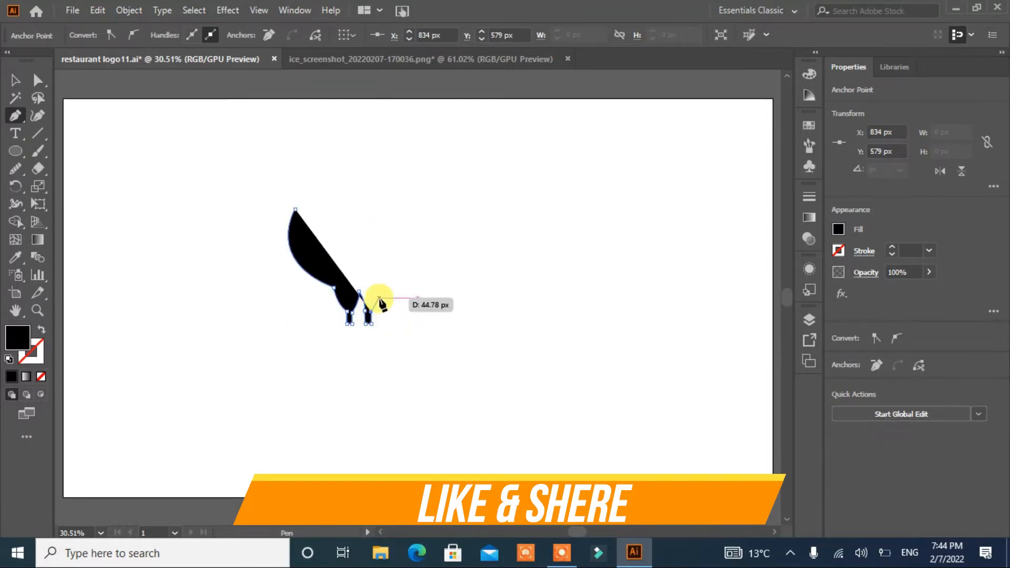
Step: Draw the rooster's curved body and rear tail shape with the Pen tool
left_click_drag(379, 298, 311, 197)
left_click(335, 227)
left_click(342, 268)
left_click(313, 230)
left_click_drag(307, 251, 313, 262)
left_click(307, 251)
left_click_drag(306, 203, 319, 167)
left_click(306, 200)
left_click(295, 209)
Step: Adjust the anchor point at the body's lower right edge with the Direct Selection tool
left_click(35, 83)
left_click(361, 273)
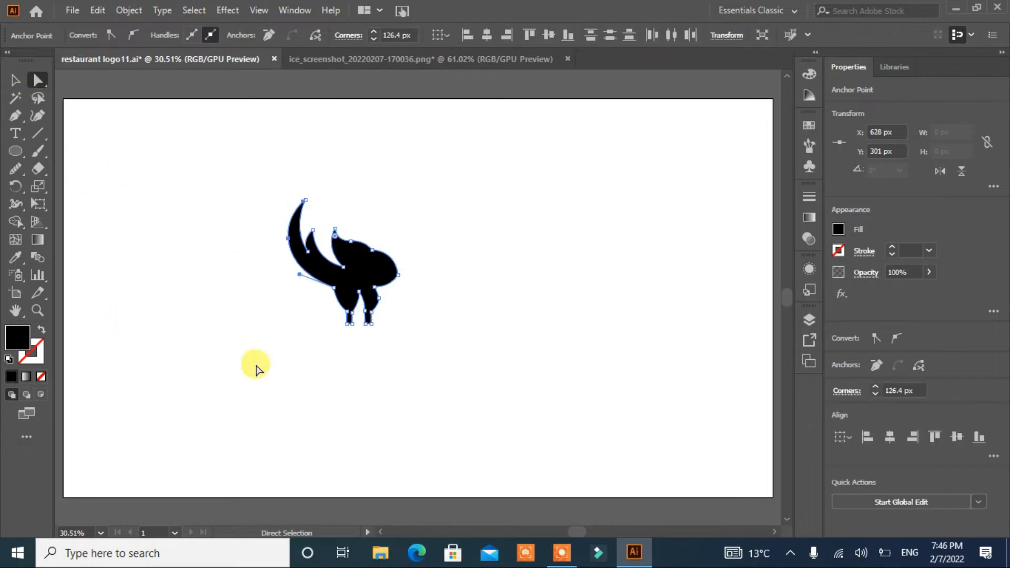
left_click(202, 337)
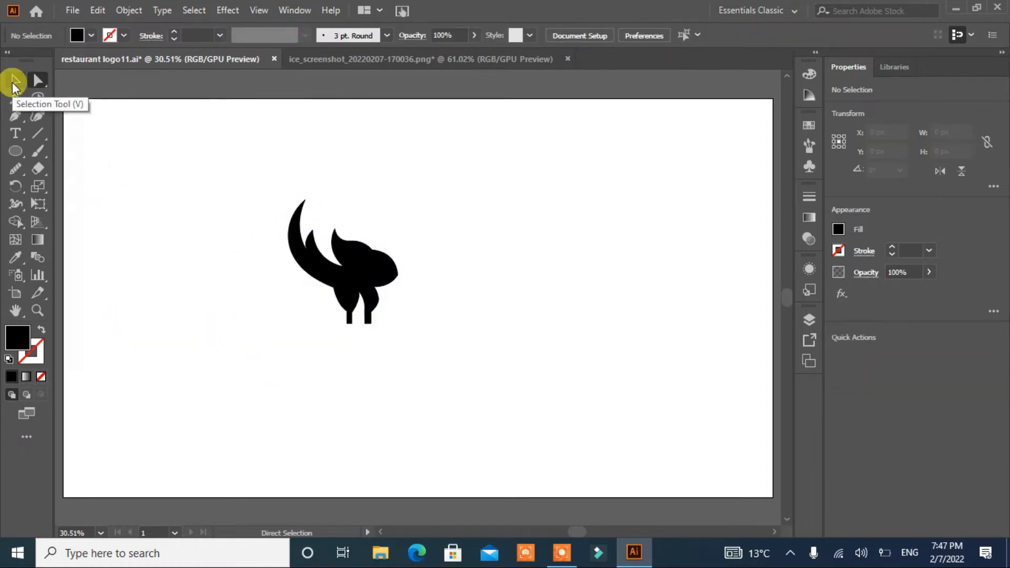
left_click(378, 302)
left_click(379, 299)
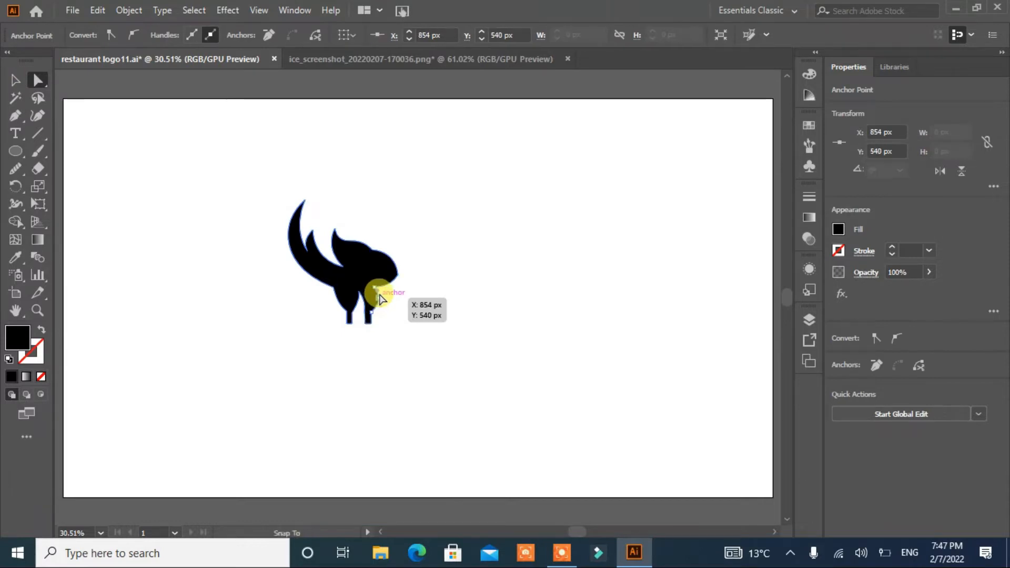
left_click(284, 339)
left_click_drag(374, 288, 385, 290)
left_click(313, 363)
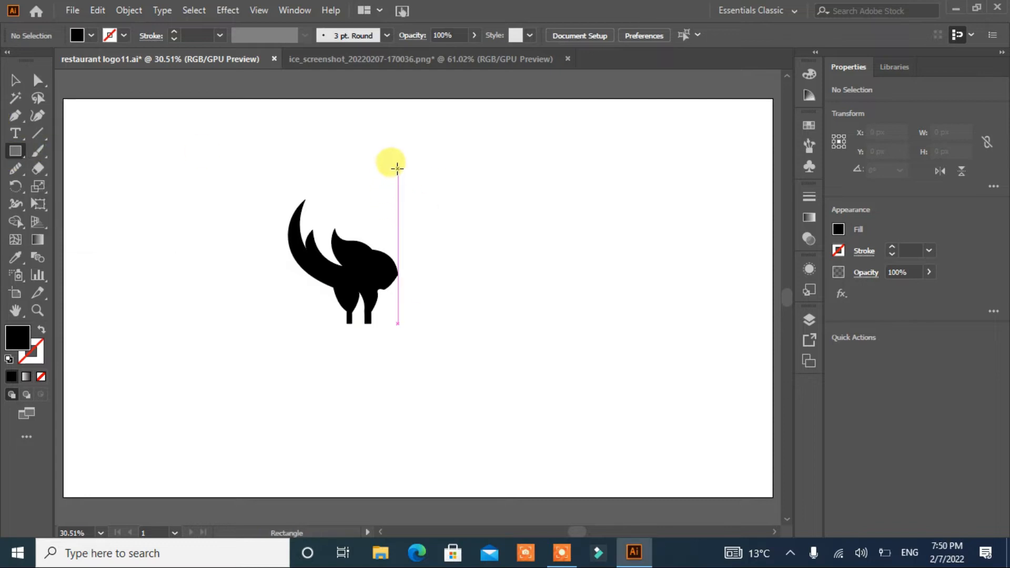
Step: Draw a rectangle about 120 x 290 px and move it beside the body
mouse_move(398, 169)
left_mouse_down()
mouse_move(424, 275)
mouse_move(455, 274)
mouse_move(443, 276)
left_mouse_up()
key("v")
left_click_drag(422, 243, 392, 259)
Step: Round the rectangle's top-left and bottom-right corners to 120 px
left_click(37, 80)
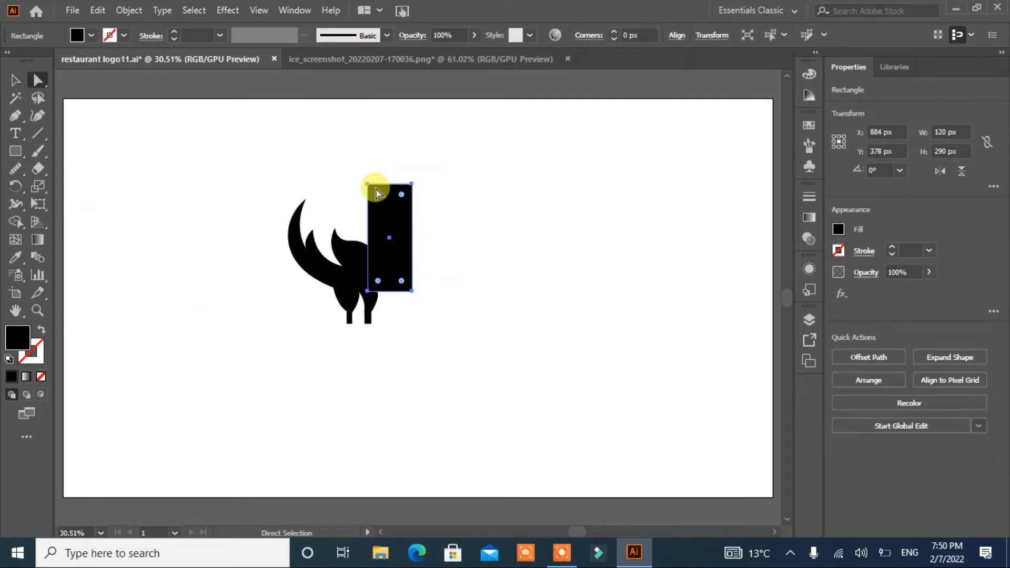
left_click(368, 184)
left_click_drag(378, 195, 414, 232)
left_click(412, 291)
left_click_drag(400, 281, 354, 253)
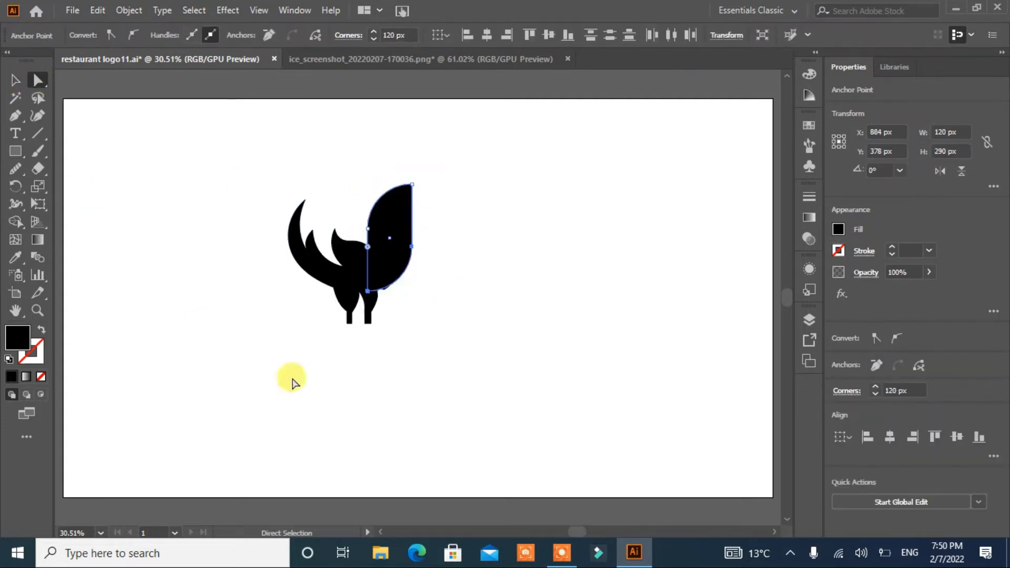
left_click(431, 390)
left_click(389, 268)
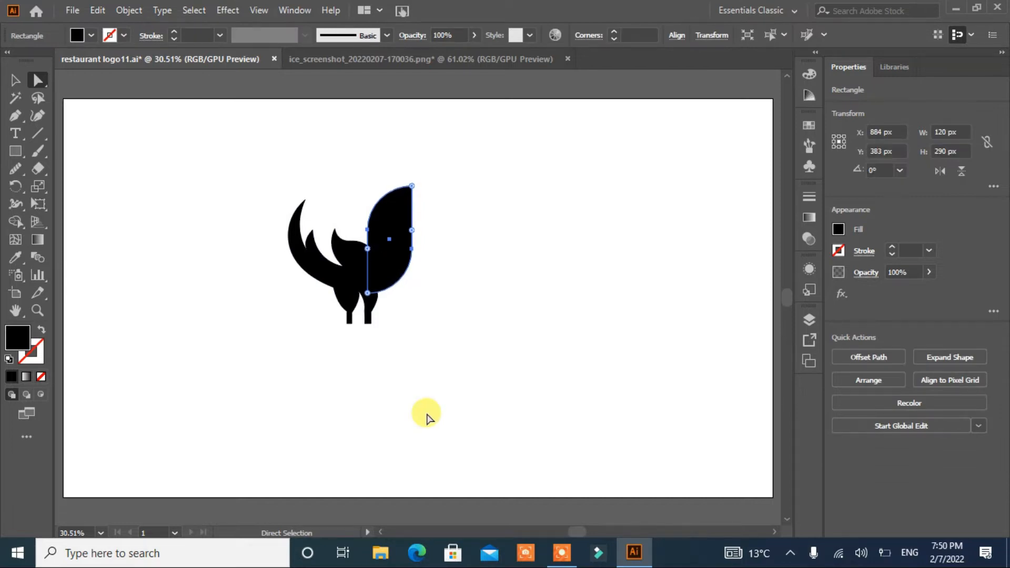
left_click(426, 421)
Step: Draw the first tail feather curving out from the rectangle's top with the Pen tool
left_click(15, 117)
left_click(397, 188)
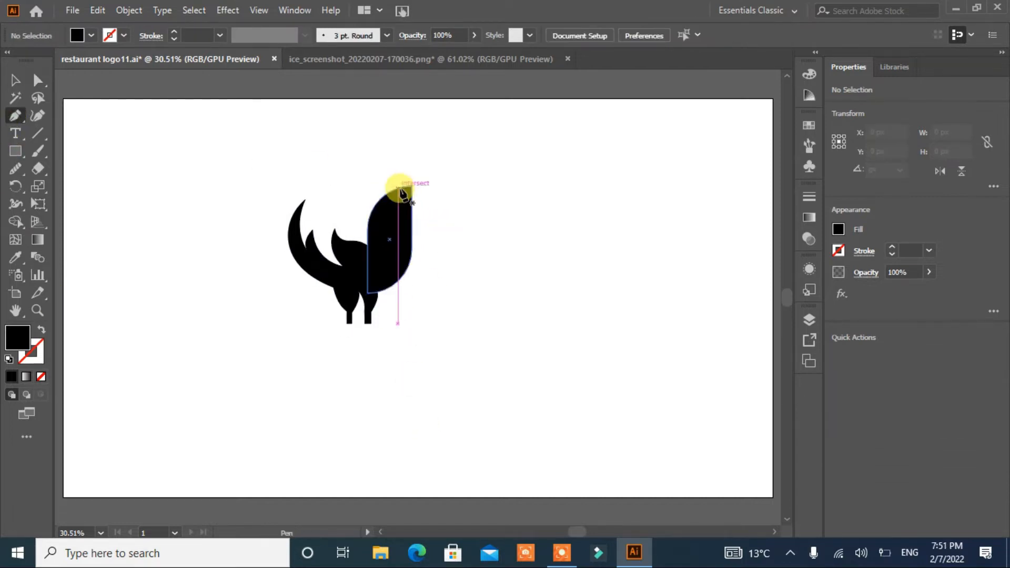
left_click_drag(464, 230, 465, 230)
left_click(452, 204)
left_click_drag(404, 227, 399, 275)
left_click(398, 275)
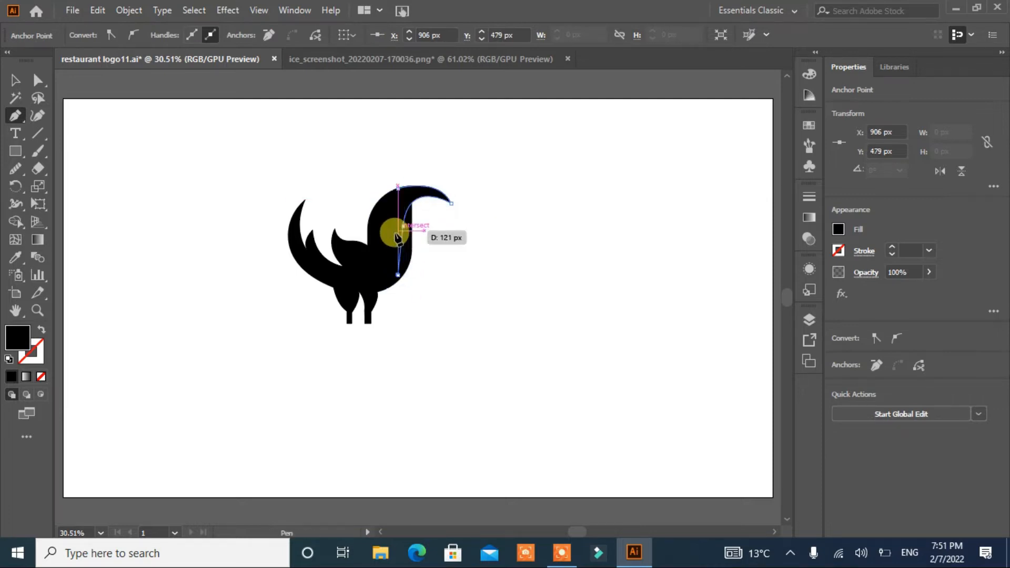
left_click(403, 226)
key("ctrl+z")
key("ctrl+z")
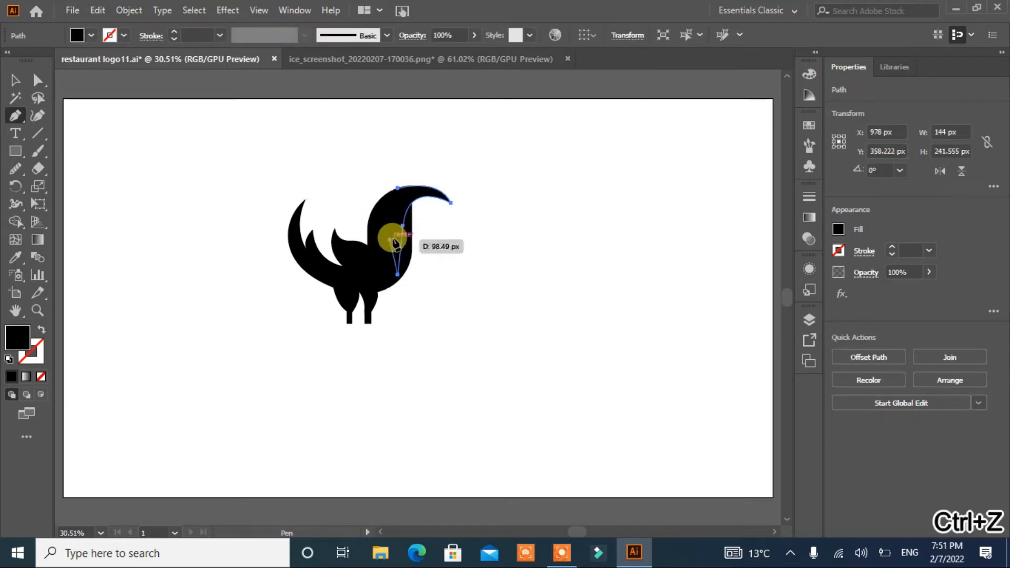
left_click(387, 226)
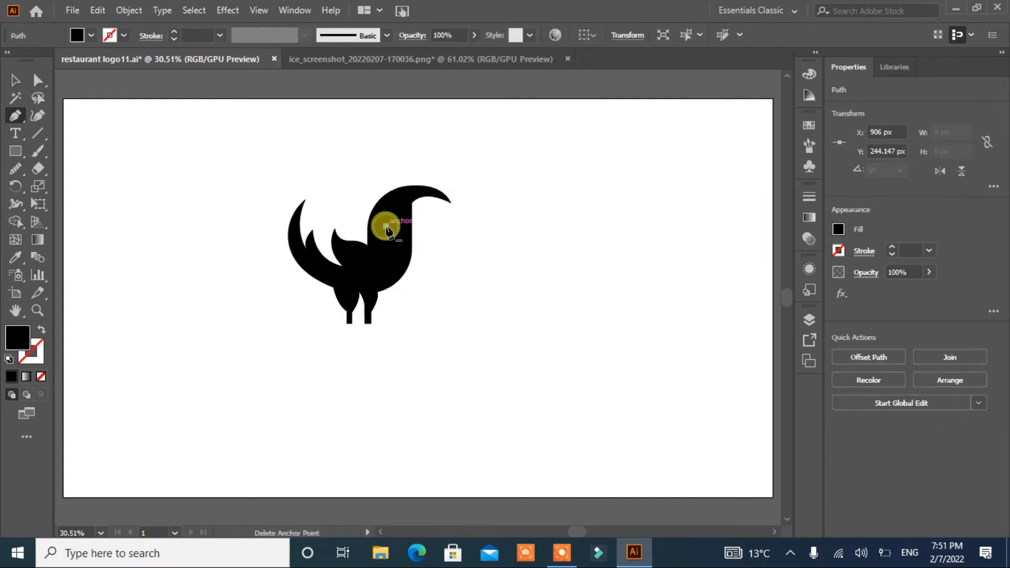
Step: Draw a second tail feather below the first one with the Pen tool
left_click_drag(466, 248, 470, 255)
left_click(441, 217)
left_click_drag(395, 261, 393, 324)
left_click(393, 262)
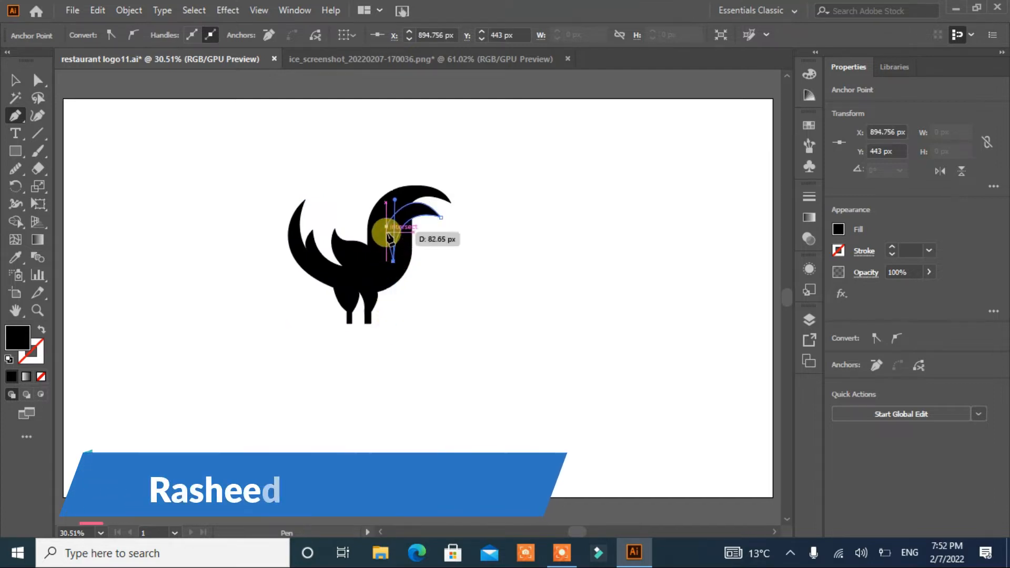
left_click(386, 226)
Step: Draw a third tail feather below the second one with the Pen tool
left_click(381, 249)
left_click_drag(431, 225, 456, 254)
left_click(431, 226)
left_click_drag(398, 266, 400, 312)
left_click(394, 266)
left_click(381, 248)
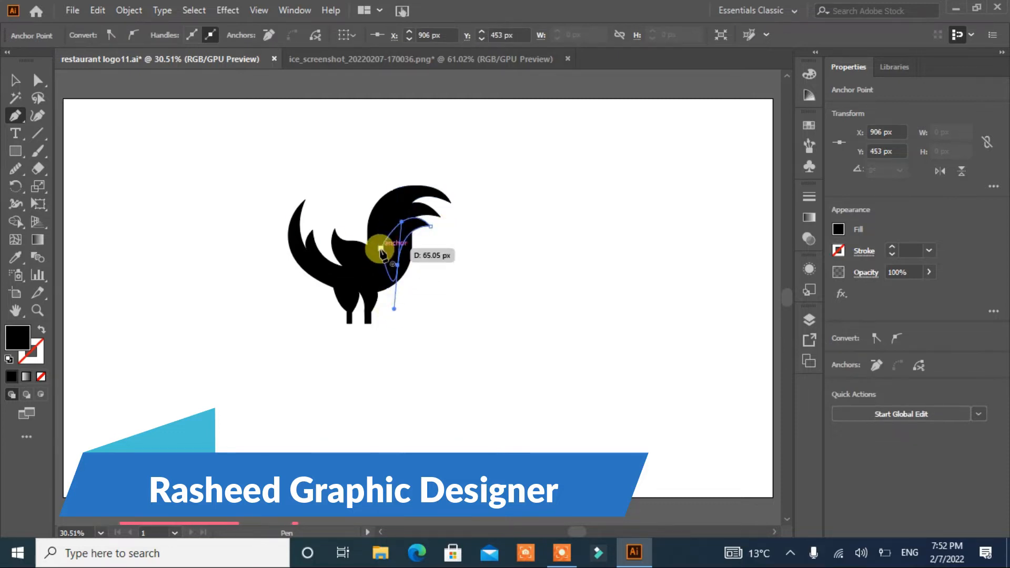
Step: Move and resize the lowest tail feather so it fits under the others
left_click(25, 85)
left_click(400, 371)
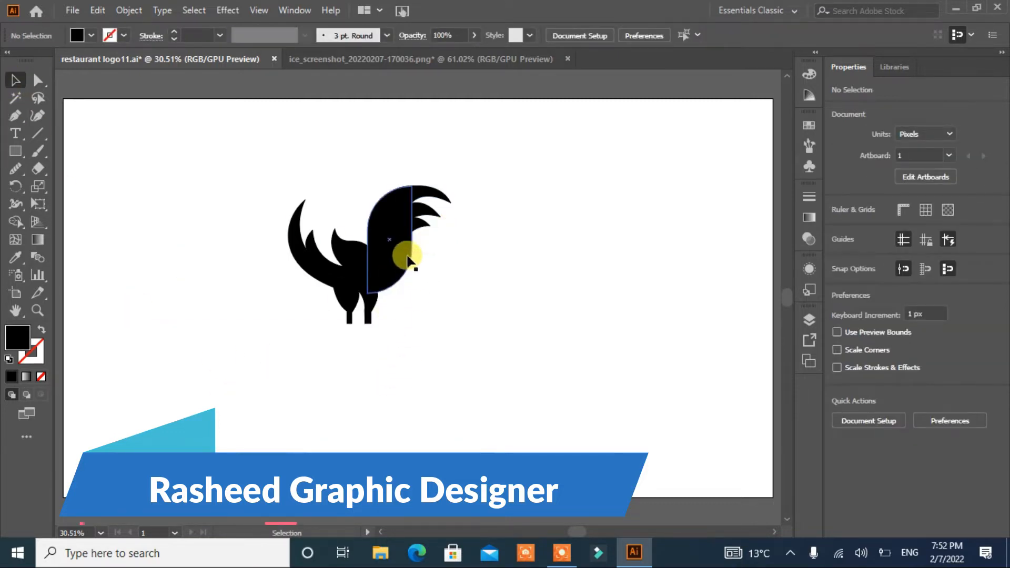
left_click(429, 210)
key("Right")
key("shift+Right")
key("shift+Right")
key("shift+Right")
key("shift+Up")
left_click_drag(451, 263, 446, 286)
left_click_drag(450, 236, 433, 221)
key("Down")
key("Down")
key("Down")
key("Down")
left_click(444, 285)
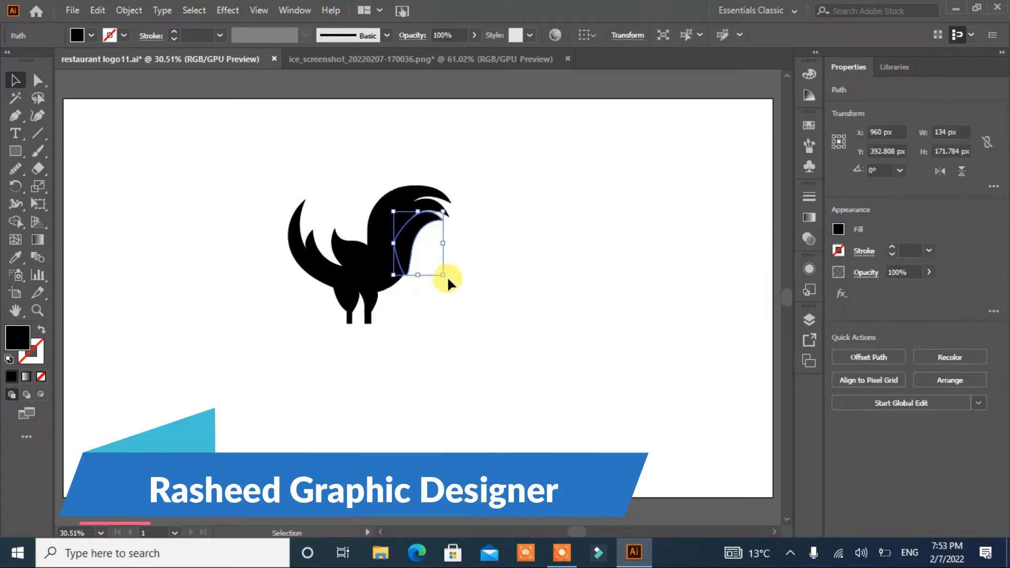
left_click_drag(446, 277, 414, 269)
left_click_drag(408, 232, 403, 236)
key("ctrl+a")
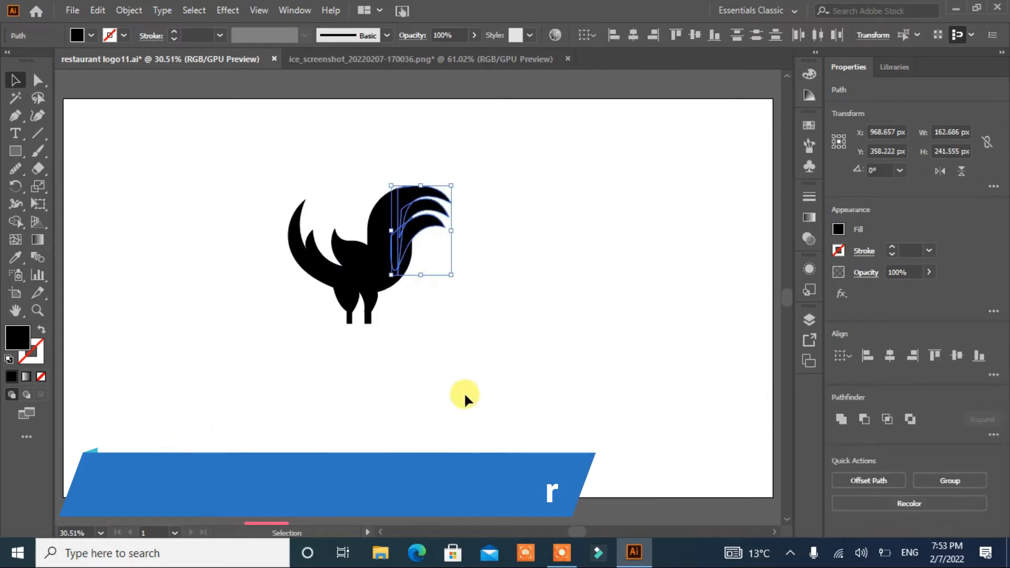
left_click(435, 349)
left_click(425, 247)
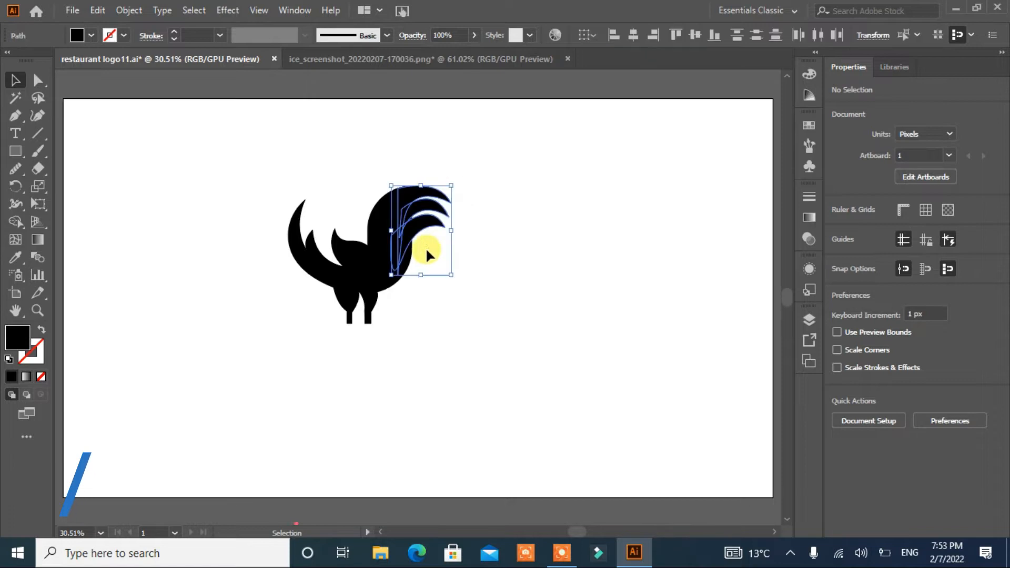
Step: Draw a fourth, lowest tail feather joining the rectangle with the Pen tool
key("p")
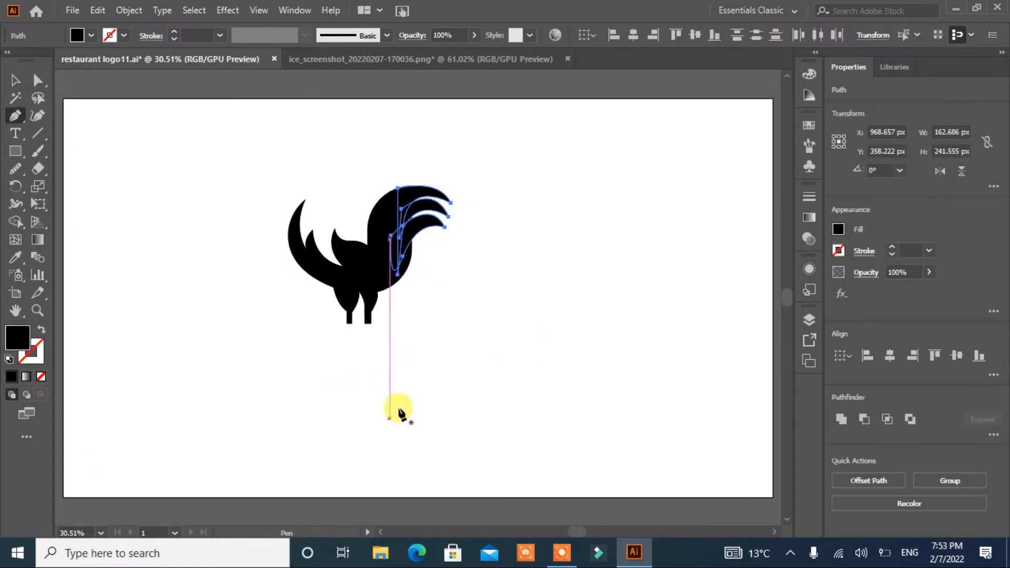
left_click(394, 282)
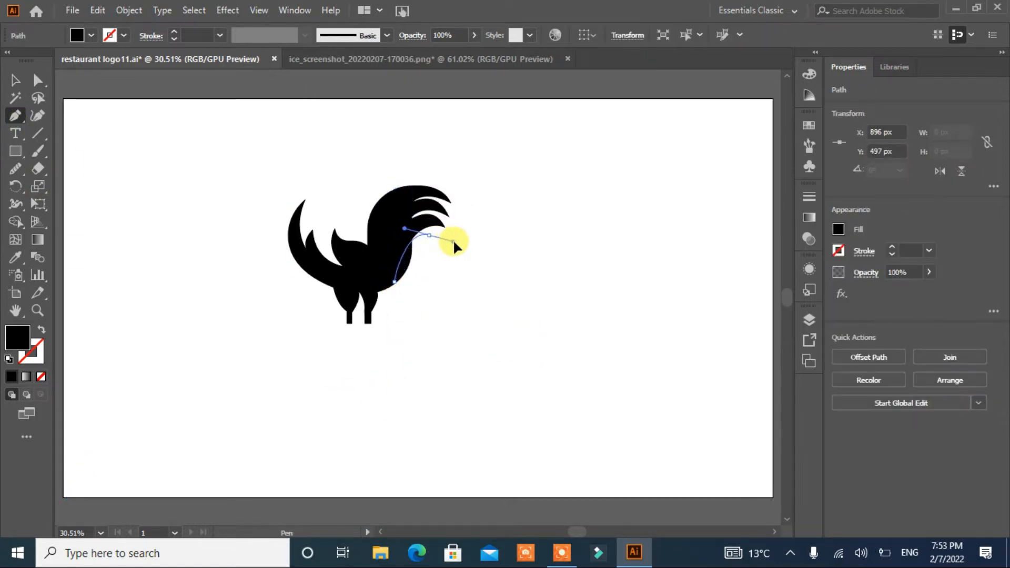
left_click_drag(453, 240, 454, 241)
key("ctrl+z")
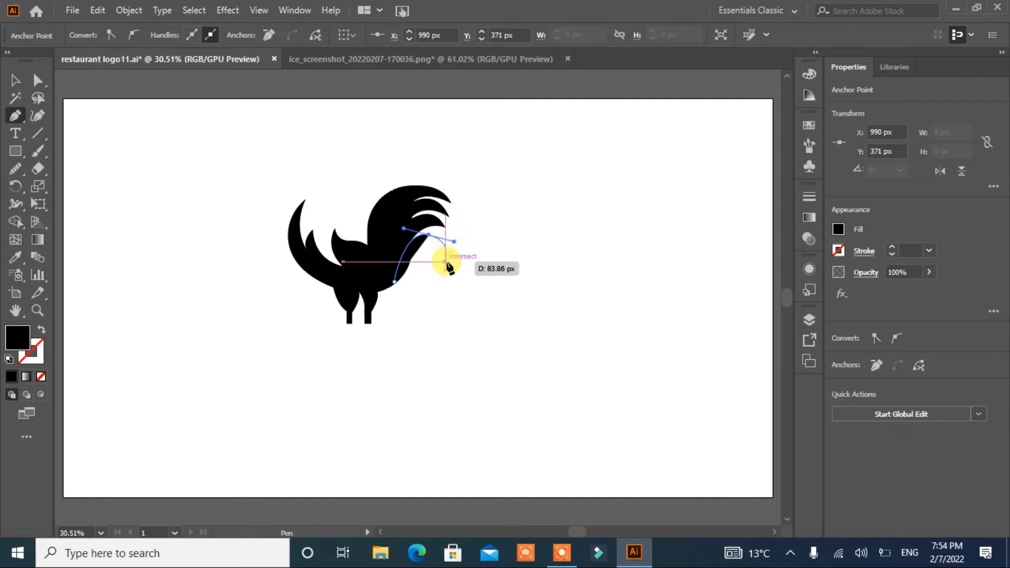
key("ctrl+z")
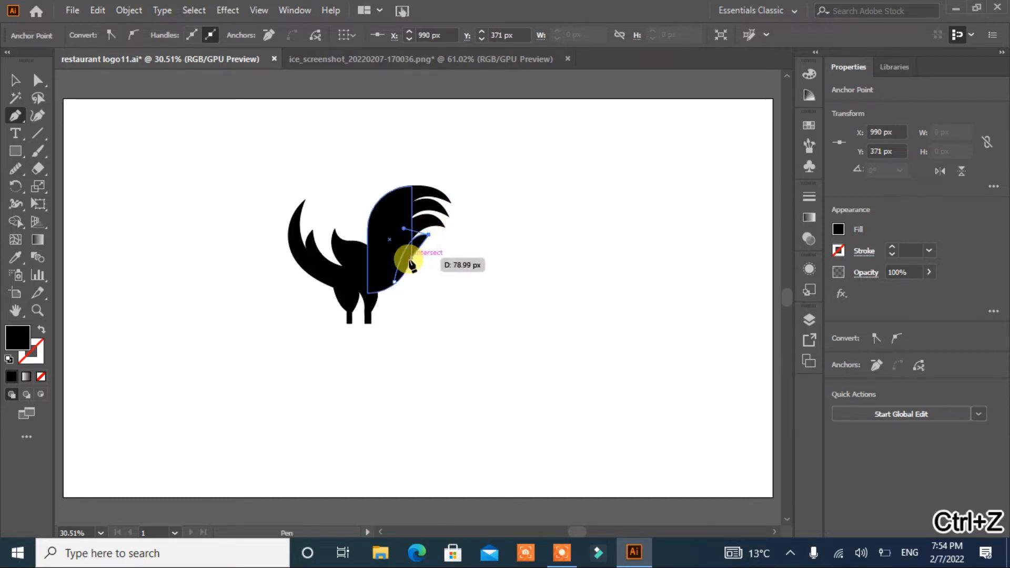
left_click_drag(410, 261, 349, 295)
left_click(368, 293)
left_click(368, 218)
left_click(397, 216)
Step: Select the rectangle and feathers and merge them into one shape with the Shape Builder
left_click(15, 80)
left_click_drag(469, 165, 396, 311)
left_click(15, 222)
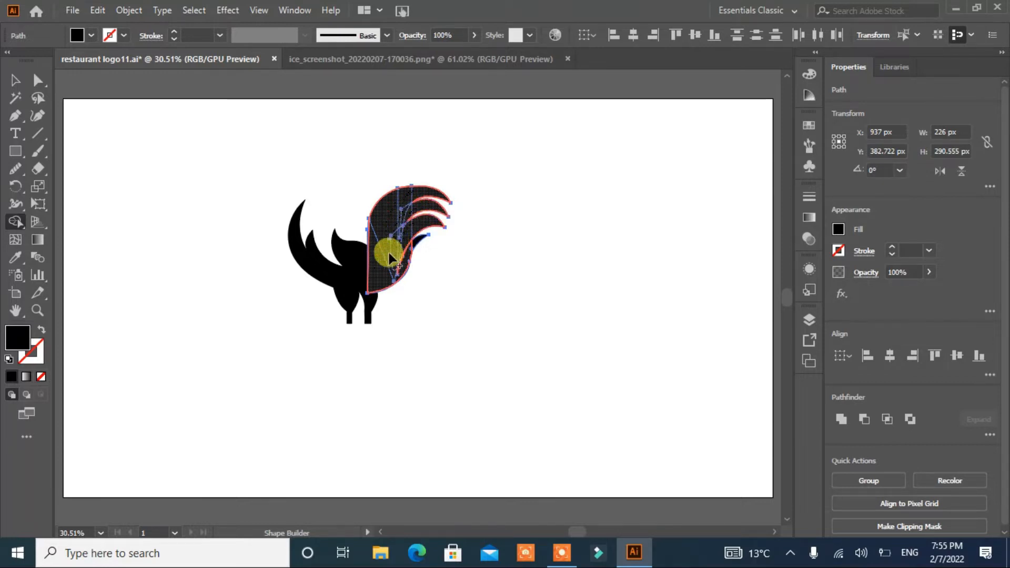
left_click(407, 269)
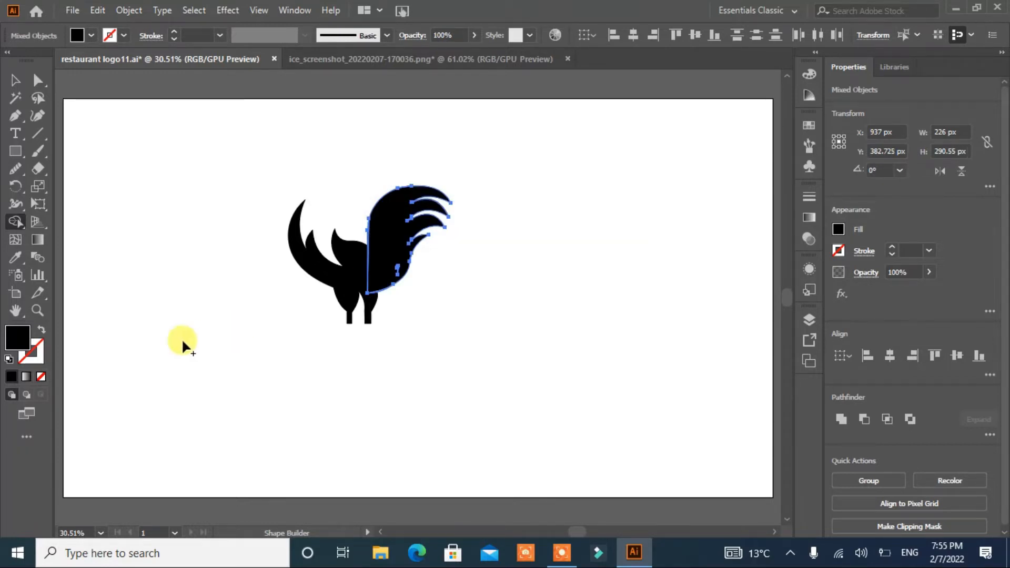
Step: Pull the body and neck pieces apart and delete the leftover rectangle fragment between them
left_click(14, 80)
left_click(142, 260)
left_click(391, 255)
left_click_drag(410, 186, 410, 166)
left_click(458, 334)
left_click_drag(406, 274, 526, 288)
left_click_drag(342, 287, 253, 302)
left_click_drag(427, 155, 340, 362)
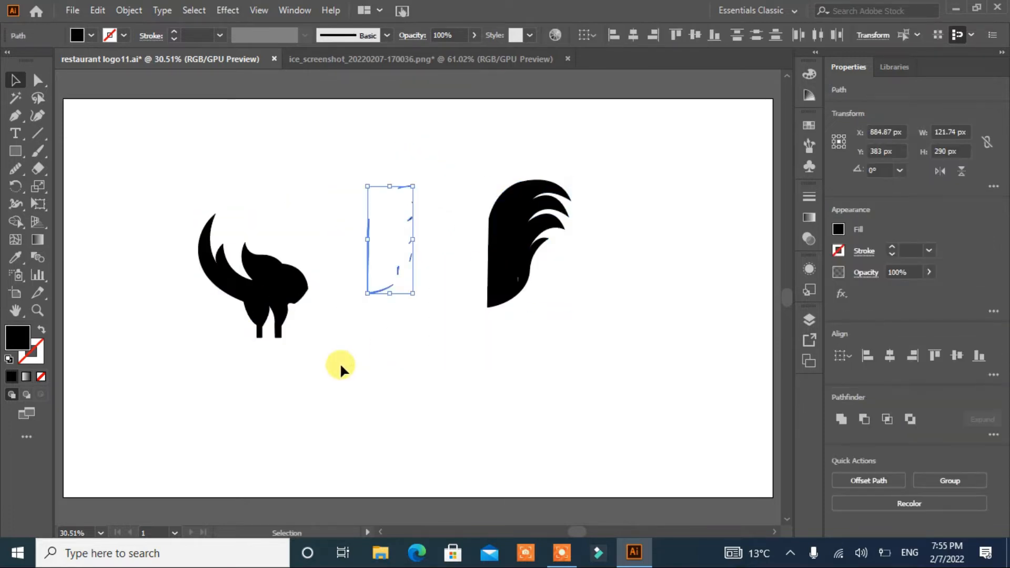
key("Delete")
Step: Move the body and the neck-and-tail shape back together to form the rooster
left_click_drag(253, 299, 387, 290)
left_click_drag(506, 273, 435, 266)
left_click_drag(497, 238, 482, 243)
left_click(490, 350)
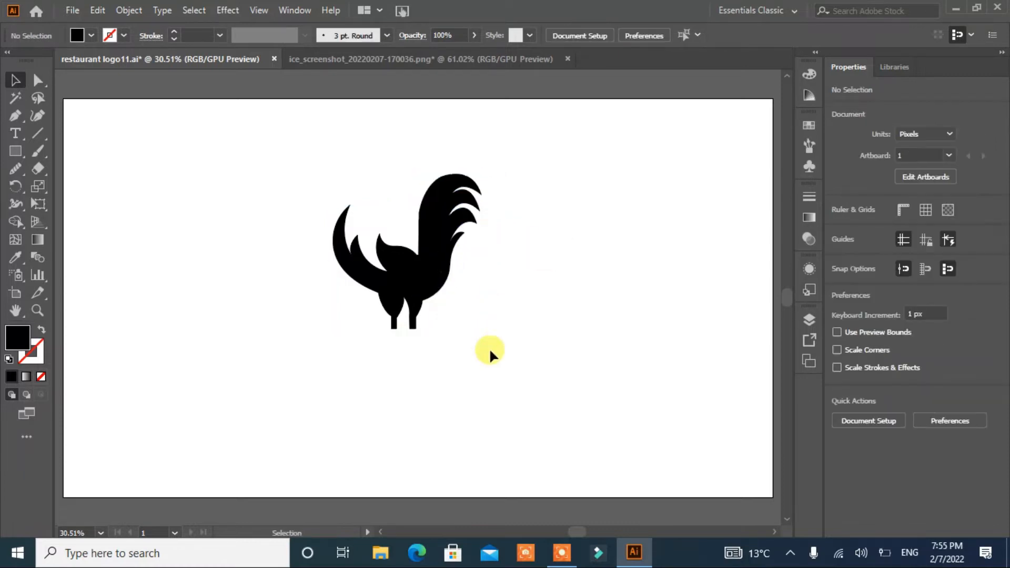
Step: Round the top corner of the neck shape with the Direct Selection tool
left_click(37, 81)
left_click(419, 215)
left_click_drag(428, 216, 488, 252)
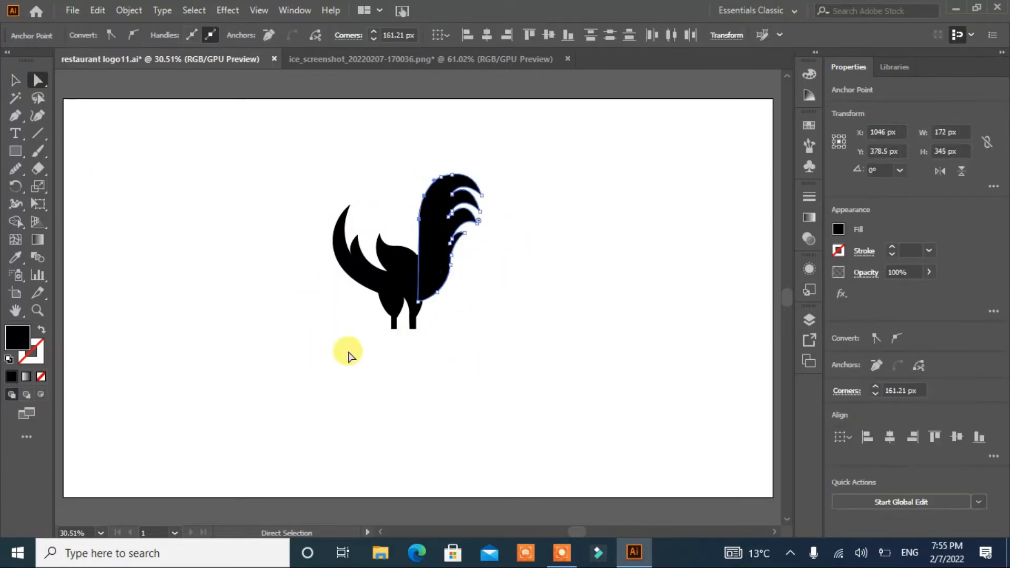
left_click(15, 80)
left_click(197, 260)
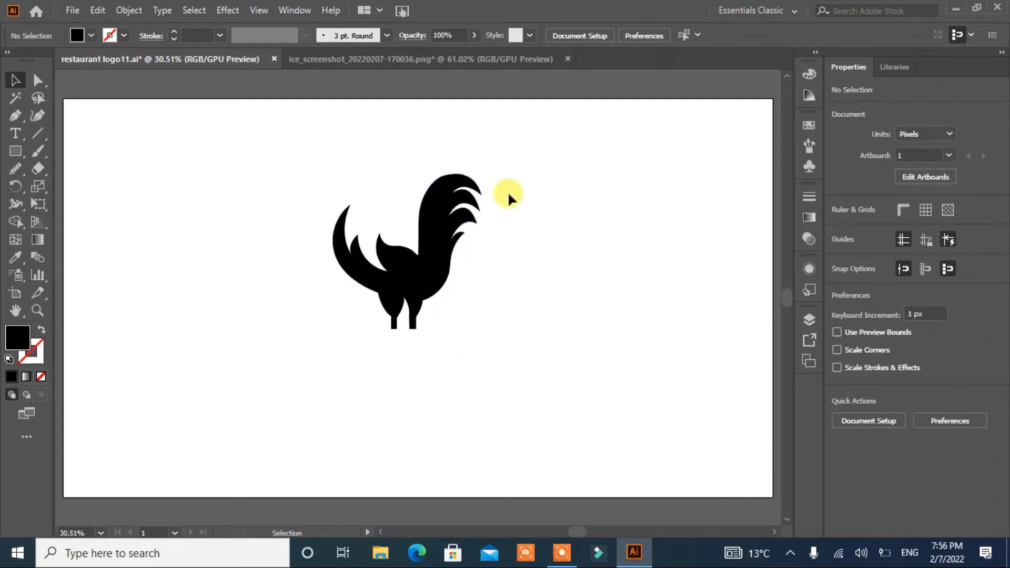
Step: Select all rooster parts and unite them with Pathfinder
left_click_drag(510, 194, 277, 390)
left_click(846, 422)
left_click(491, 352)
Step: Merge the combined rooster into a single shape with the Shape Builder
left_click_drag(526, 182, 226, 371)
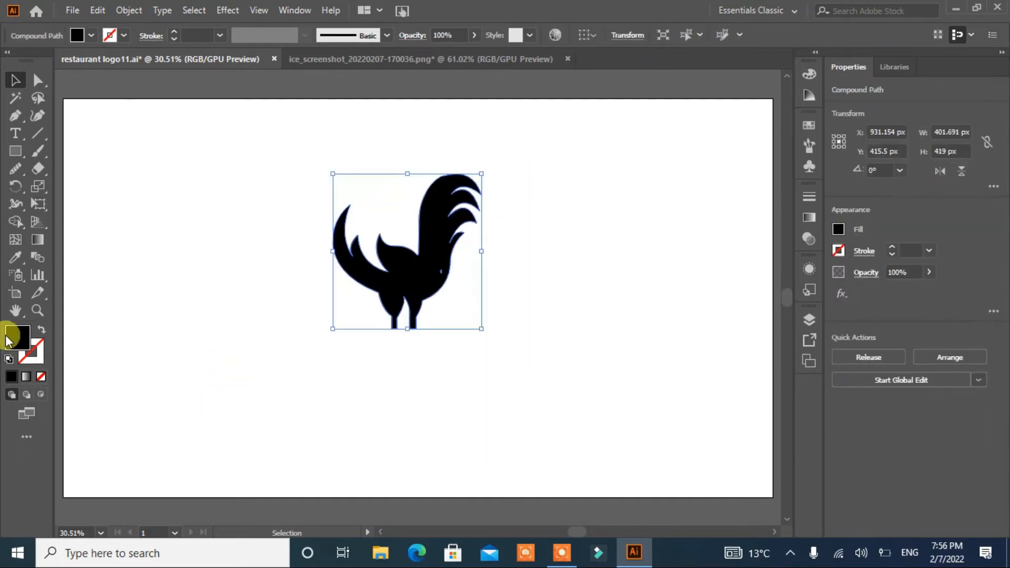
left_click(15, 221)
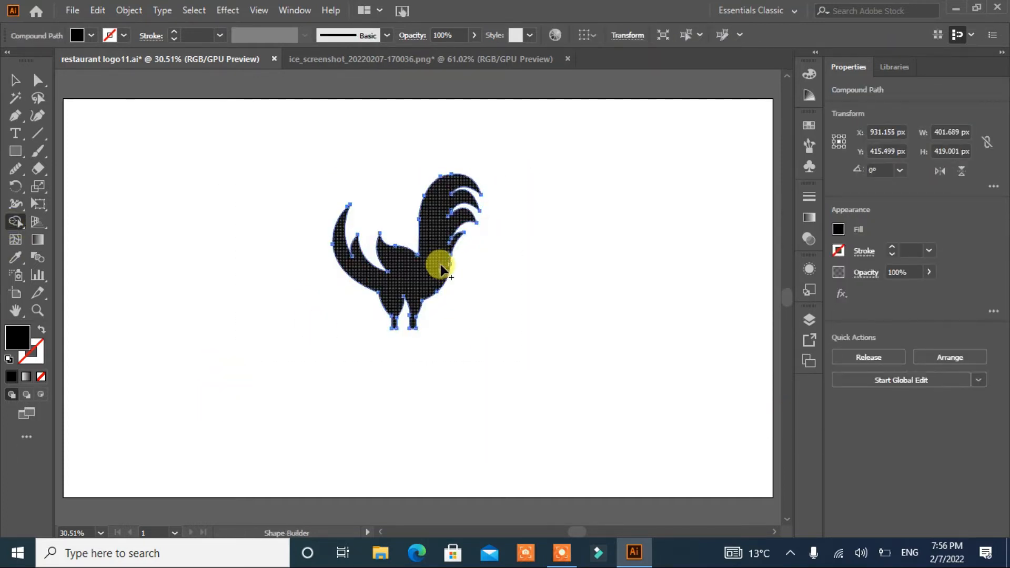
left_click(435, 266)
key("v")
left_click(419, 347)
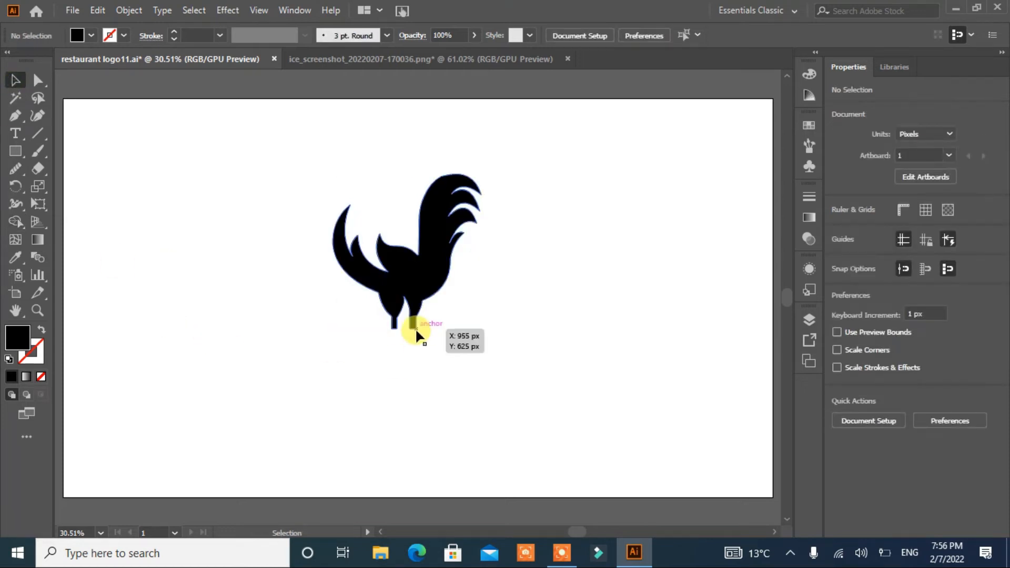
Step: Try to adjust the anchor at the base of the right leg, then undo it
key("a")
left_click(417, 335)
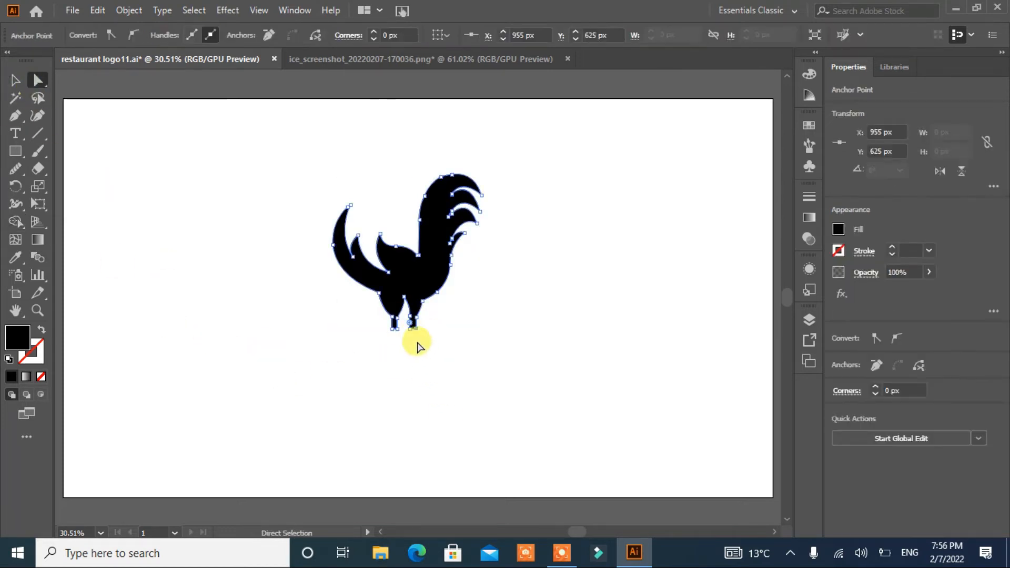
left_click(434, 371)
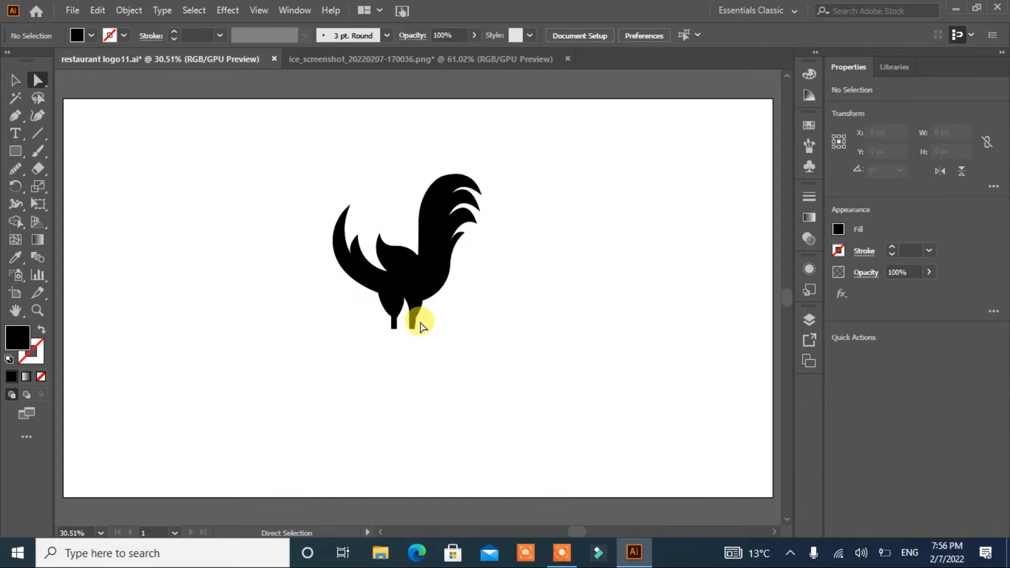
left_click(416, 317)
left_click(472, 418)
key("ctrl+z")
Step: Draw a spiky rooster comb shape with the Pen tool in the empty area above-left of the rooster
left_click(229, 146)
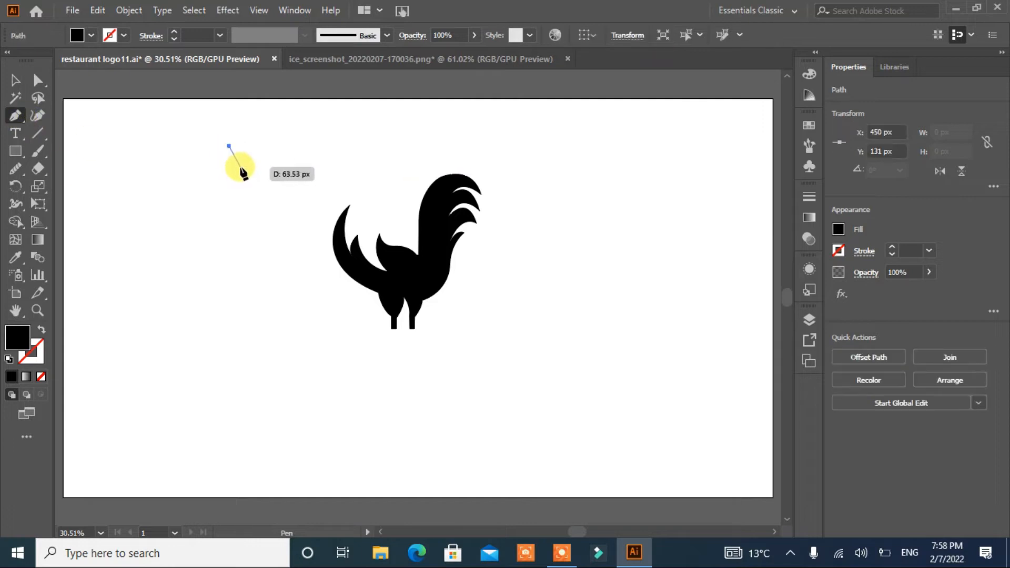
left_click_drag(258, 173, 259, 172)
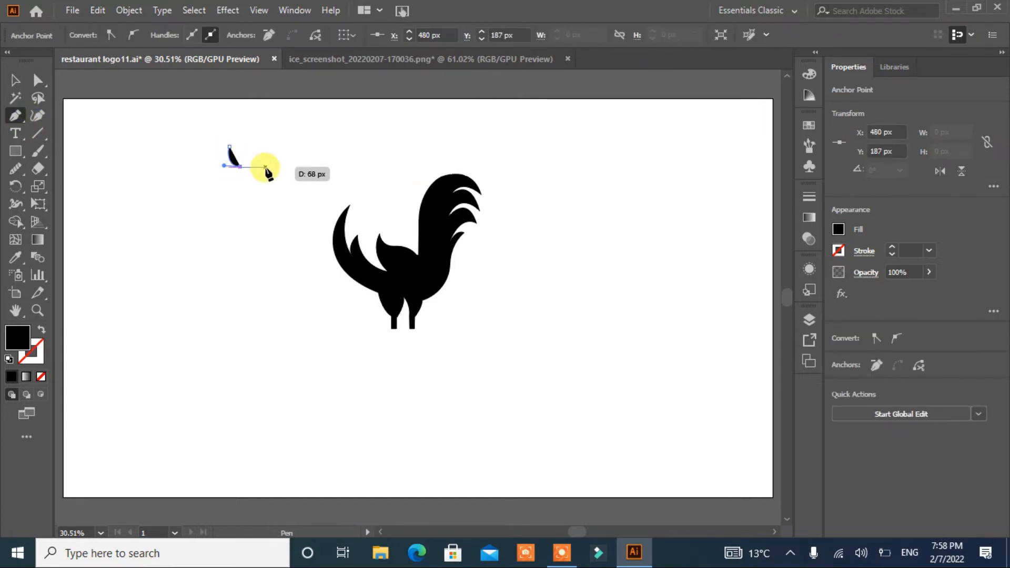
left_click_drag(280, 157, 270, 144)
left_click(270, 141)
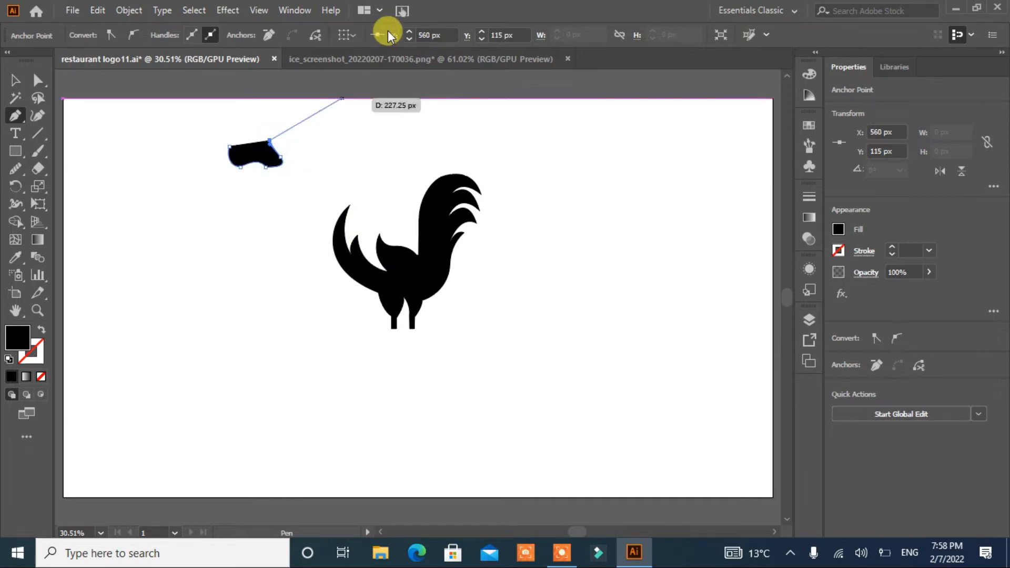
key("ctrl+z")
key("ctrl+z")
left_click_drag(277, 161, 273, 149)
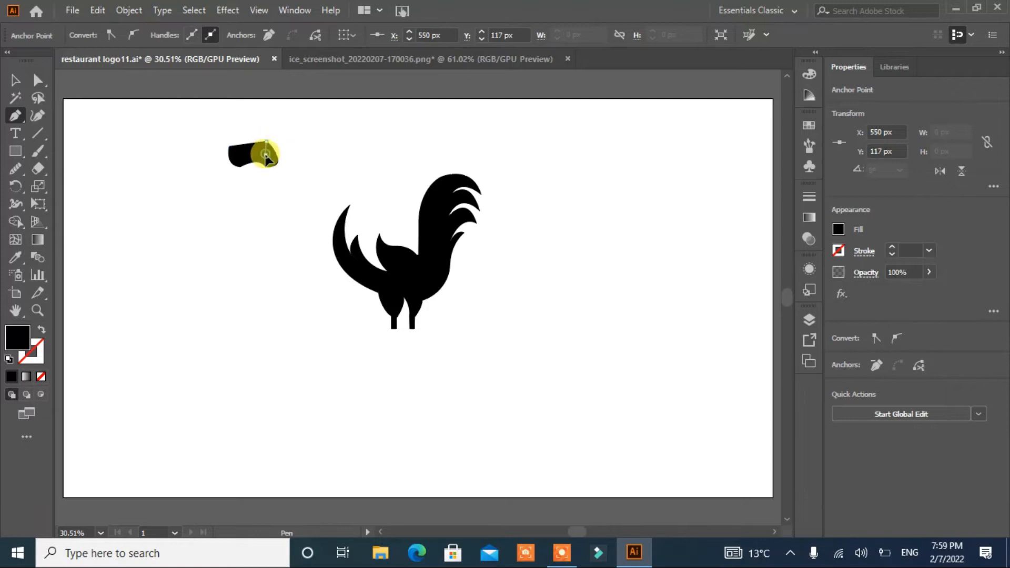
key("ctrl+z")
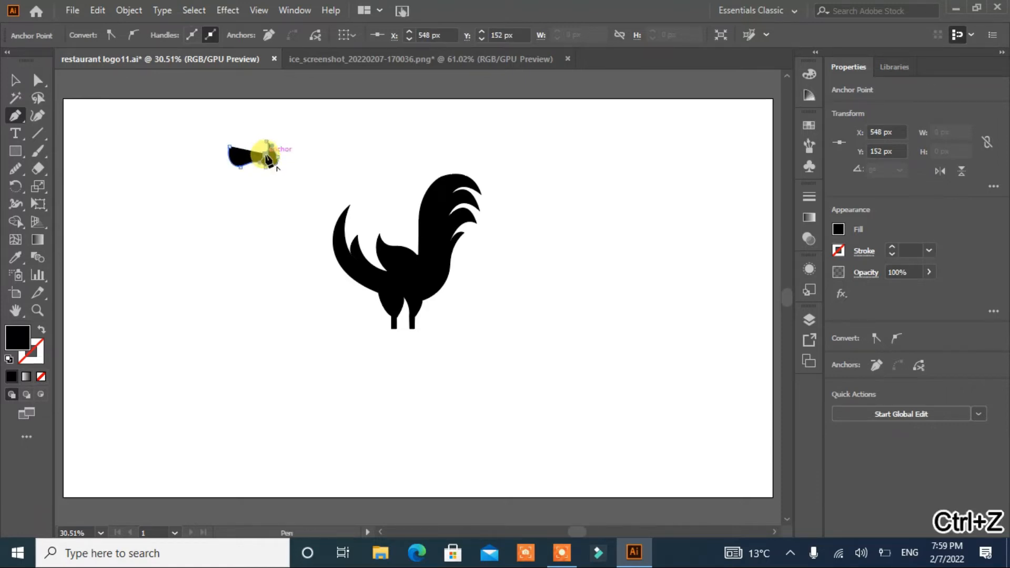
left_click(266, 155)
left_click(252, 127)
key("ctrl+z")
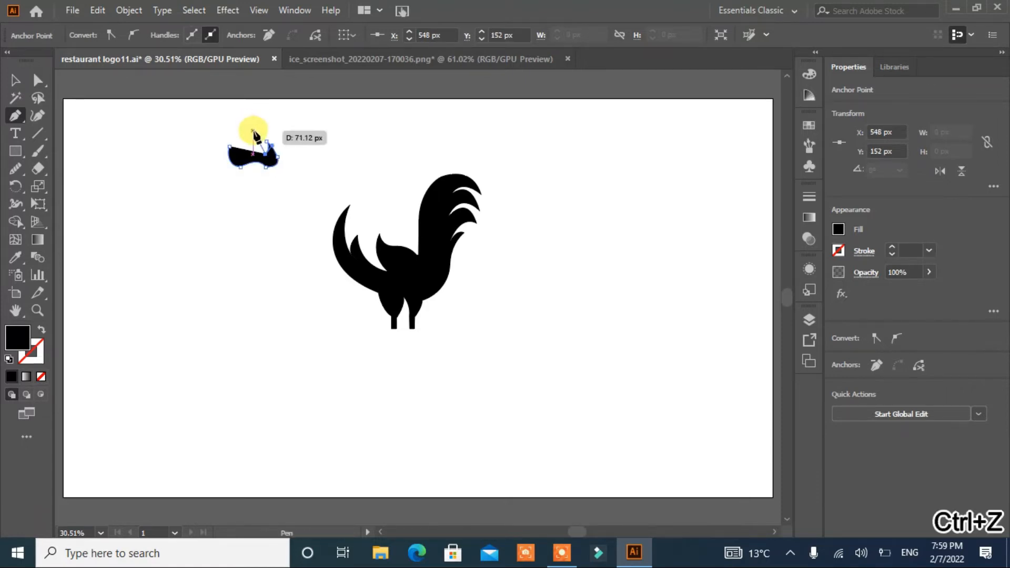
left_click(256, 129)
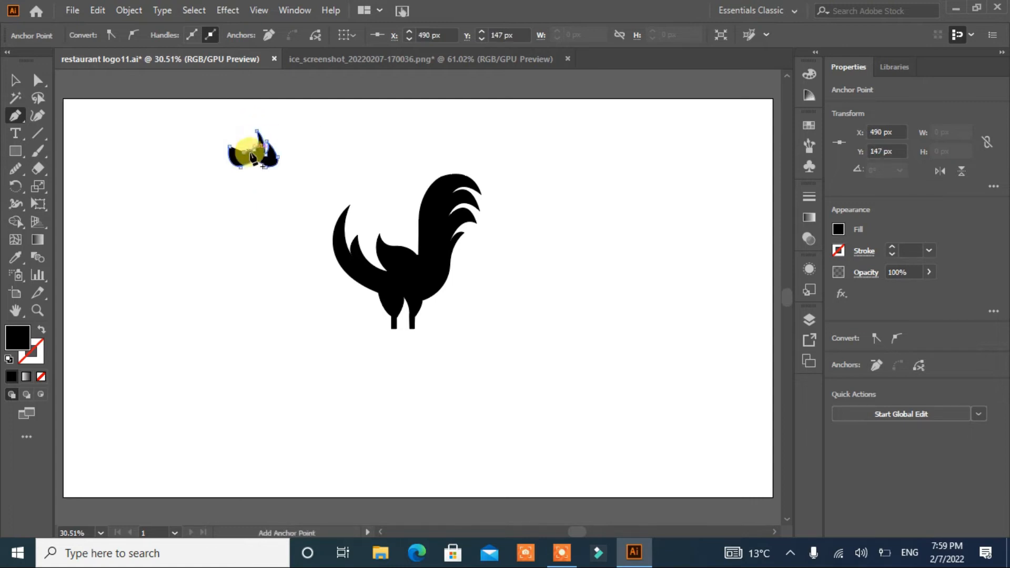
key("ctrl+z")
left_click_drag(241, 120, 229, 154)
left_click(242, 120)
left_click(238, 144)
key("ctrl+z")
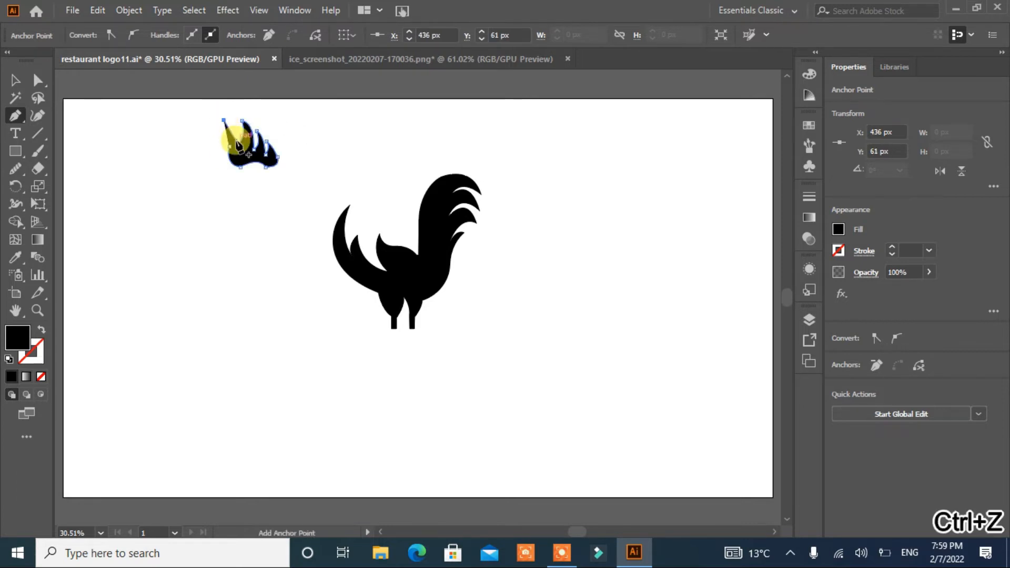
left_click_drag(238, 143, 227, 122)
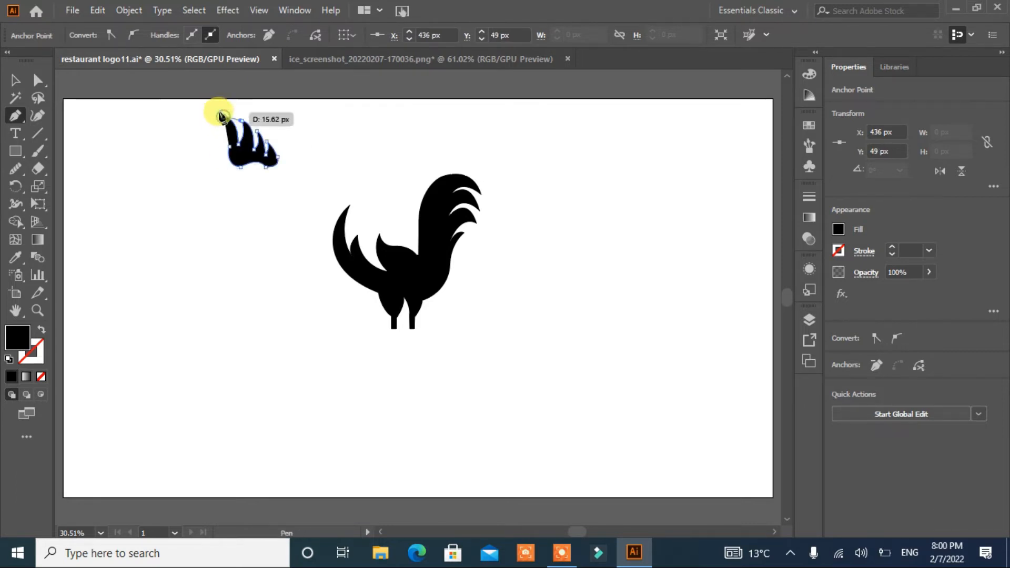
left_click_drag(216, 108, 231, 167)
left_click(228, 151)
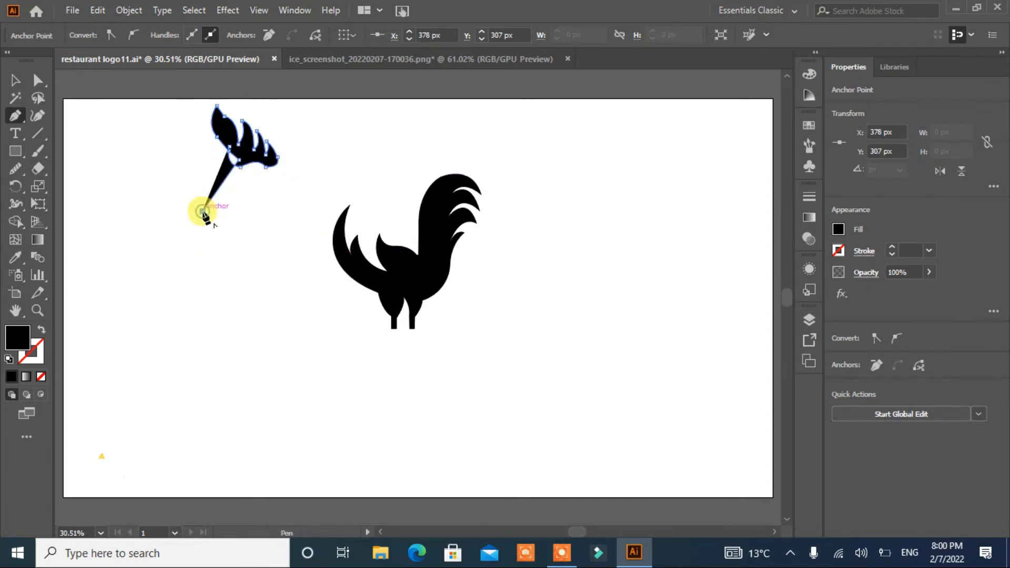
key("ctrl+z")
left_click_drag(216, 146, 228, 176)
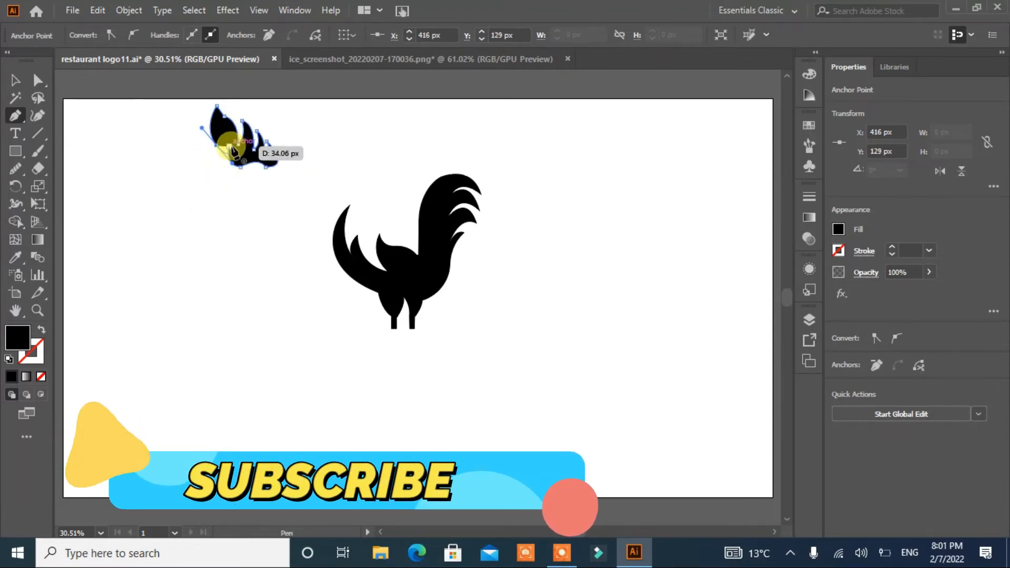
left_click(230, 147)
Step: Move the comb shape onto the top of the rooster's head
left_click(15, 80)
left_click_drag(210, 137, 354, 183)
left_click(264, 210)
left_click(235, 162)
left_click(264, 244)
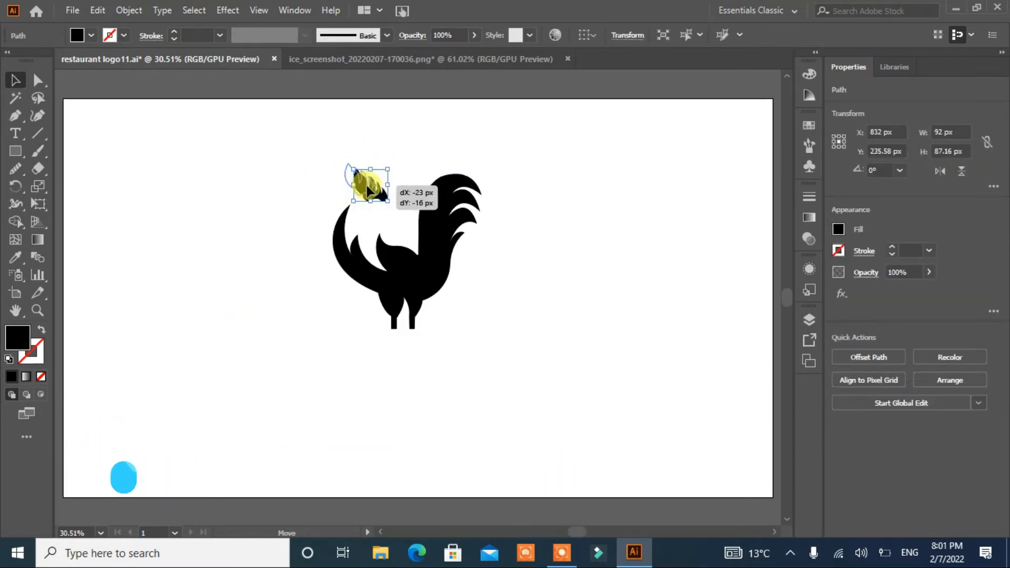
left_click(263, 285)
key("ctrl+minus")
key("ctrl+plus")
key("ctrl+plus")
key("ctrl+plus")
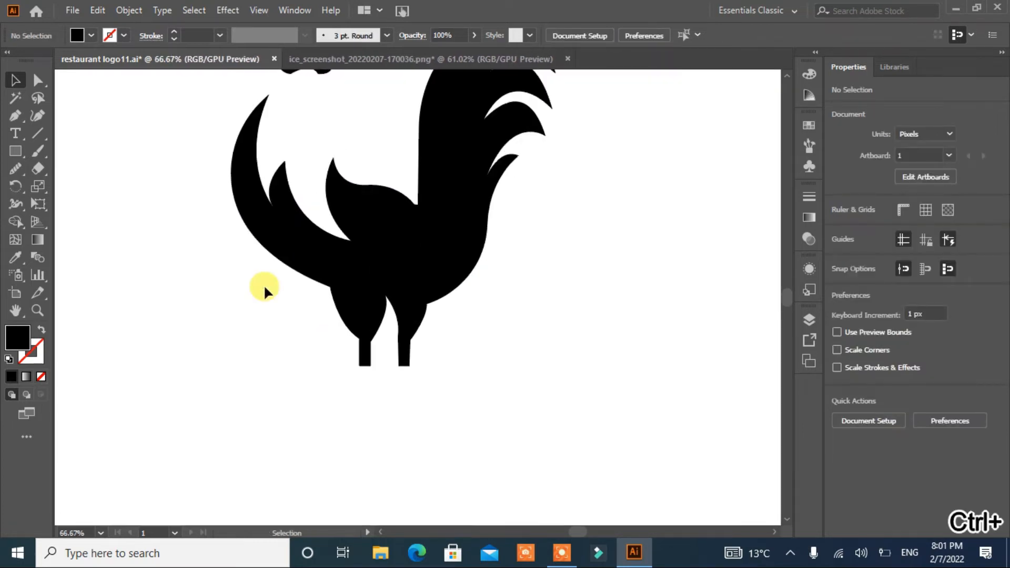
Step: Draw a small ellipse about 42 px wide and convert its bottom anchor into a sharp corner point
left_click_drag(386, 243, 394, 349)
left_click_drag(15, 151, 47, 188)
left_click_drag(110, 179, 143, 217)
left_click(38, 80)
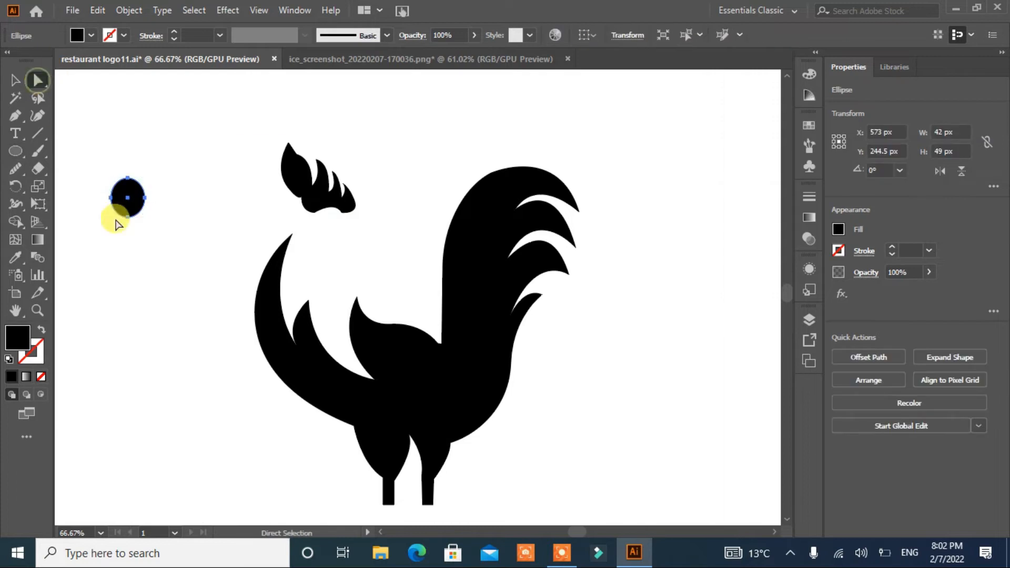
left_click(128, 217)
left_click(115, 35)
Step: Move the pointed ellipse under the comb as the rooster's wattle
left_click(16, 81)
left_click(106, 276)
left_click_drag(147, 207, 334, 249)
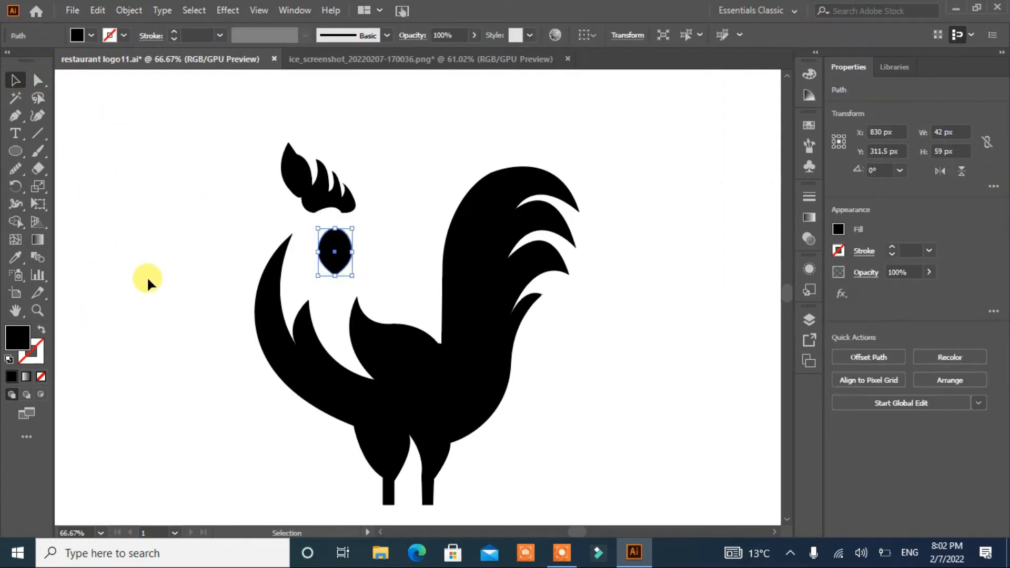
Step: Draw a small pointed beak with the Pen tool at the front of the rooster's head
left_click(15, 118)
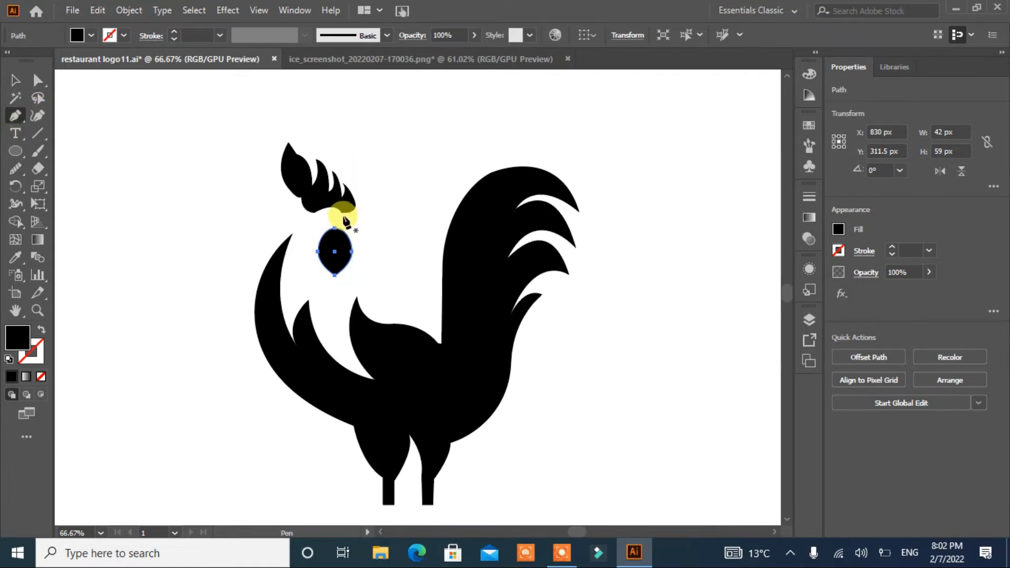
left_click(342, 215)
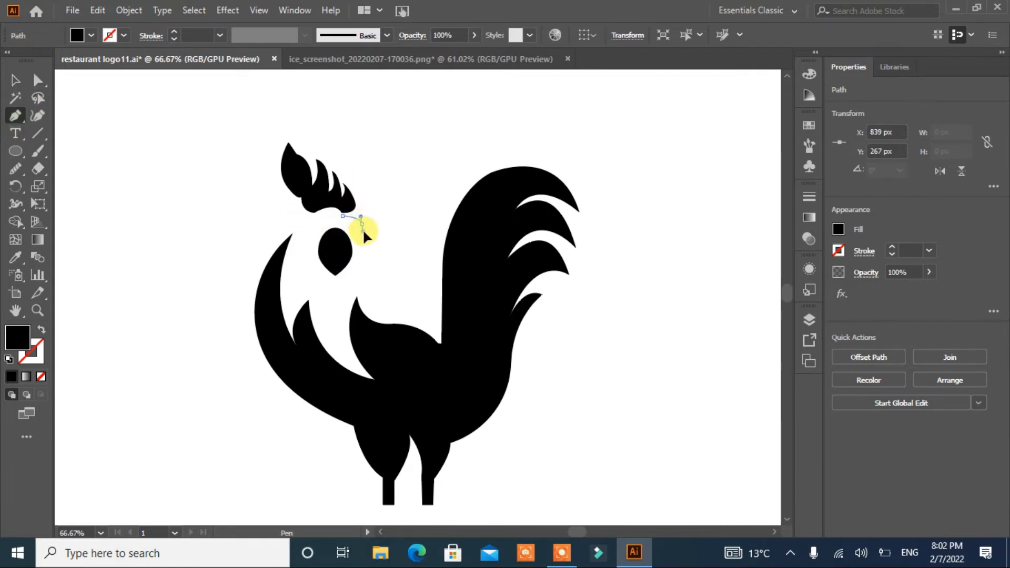
left_click_drag(363, 241, 362, 237)
left_click(343, 238, "ctrl")
left_click(342, 225)
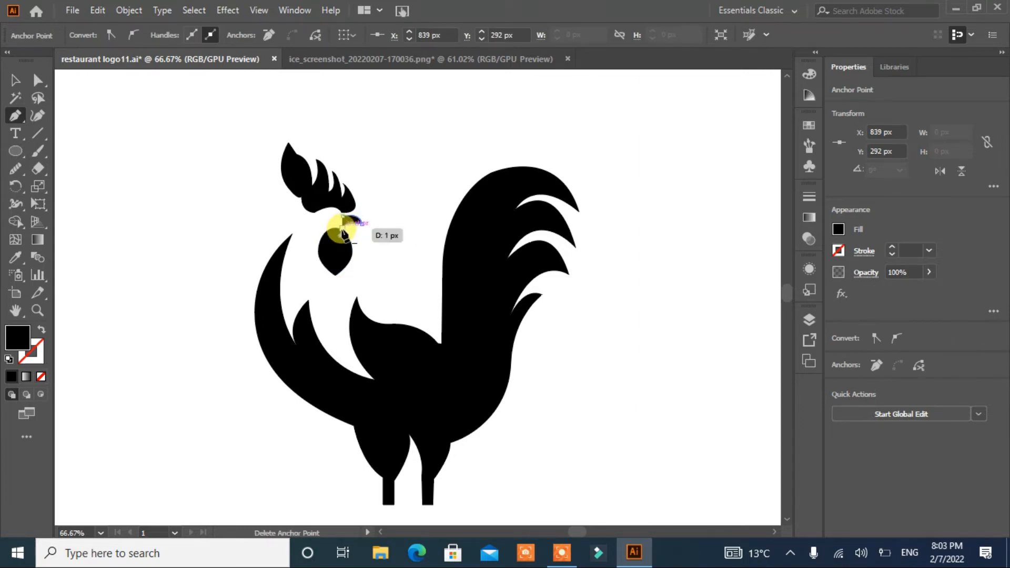
Step: Group all the rooster parts together
right_click(395, 354)
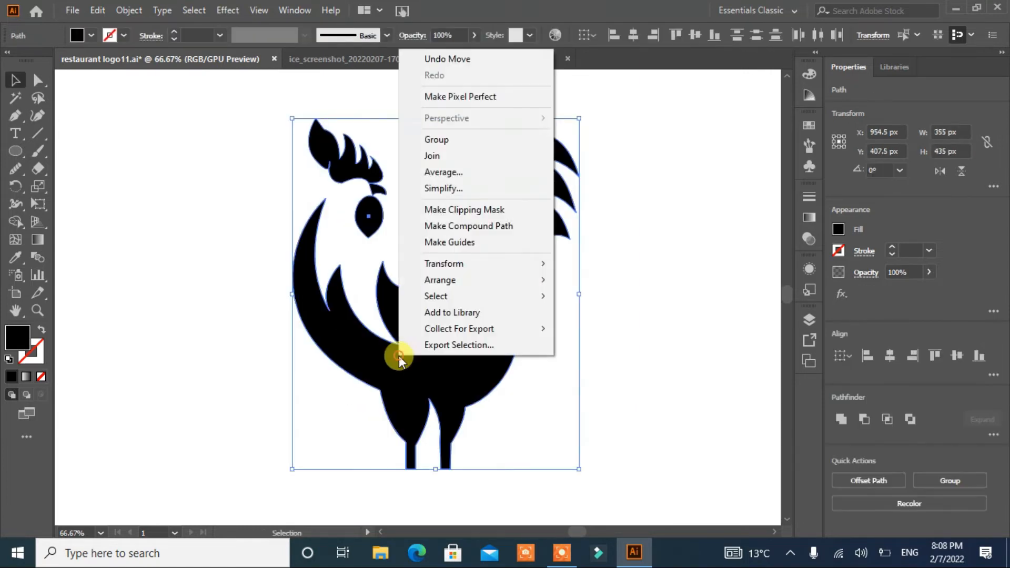
left_click(451, 140)
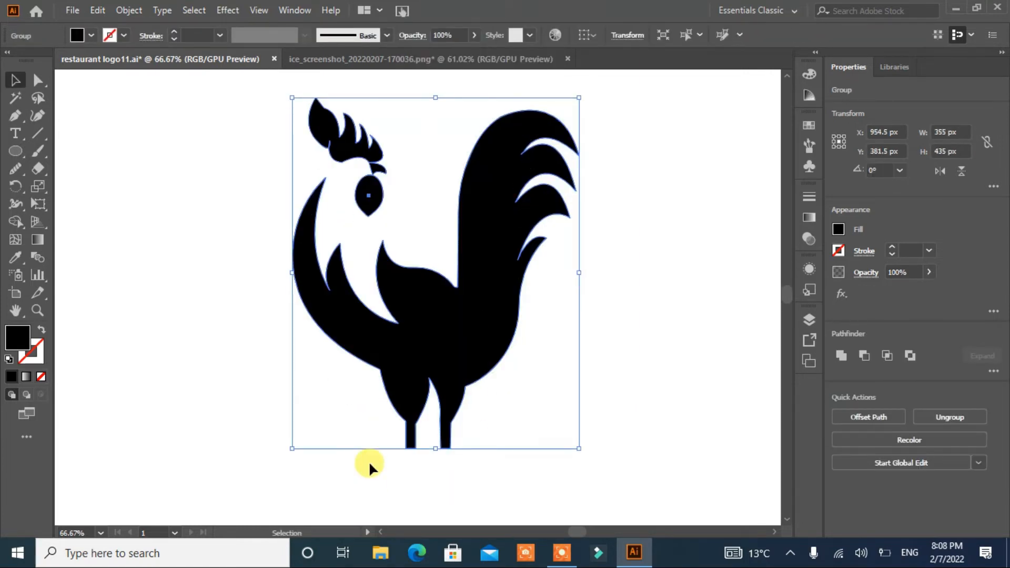
key("ctrl+0")
left_click(412, 400)
Step: Draw a curved ground mound about 355 px wide under the rooster's legs with the Pen tool
left_click(14, 117)
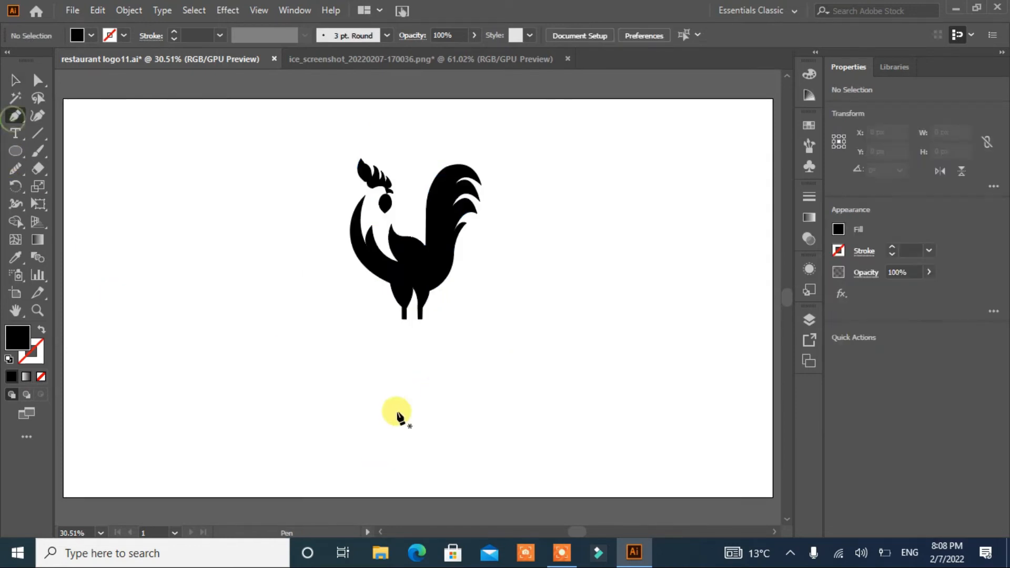
left_click(350, 332)
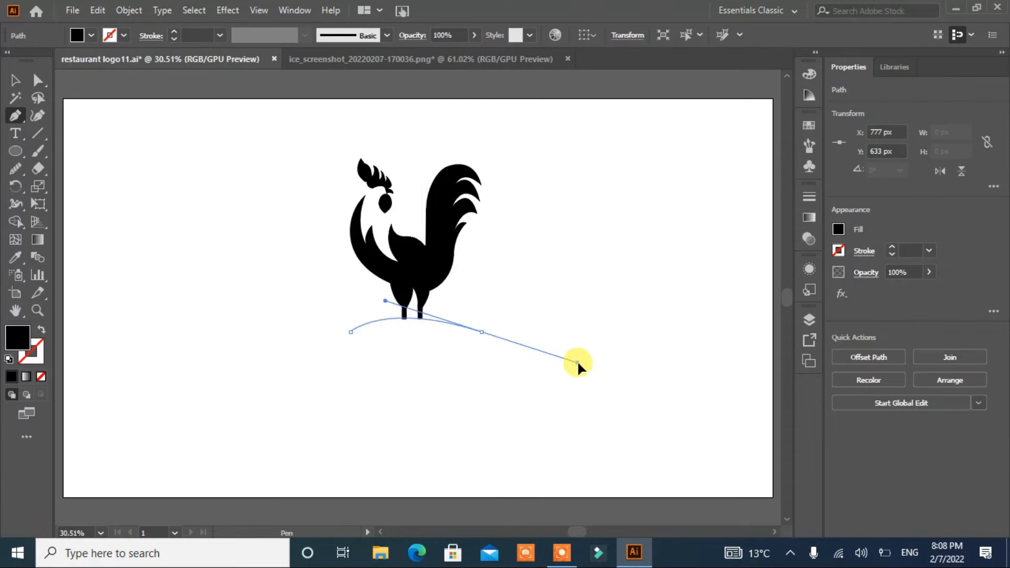
left_click_drag(562, 374, 561, 374)
left_click(561, 373)
key("ctrl+z")
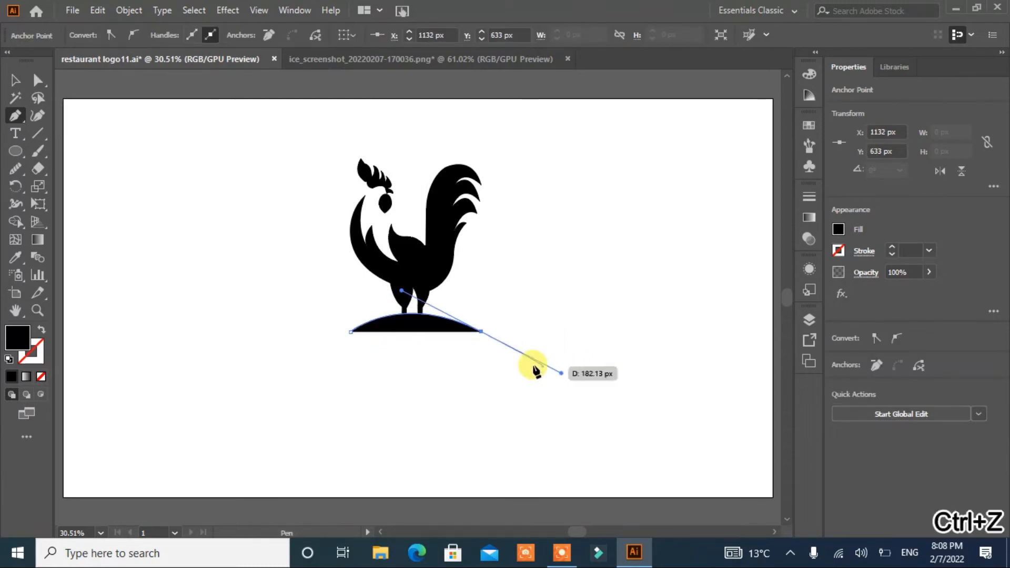
left_click(481, 331)
double_click(351, 332)
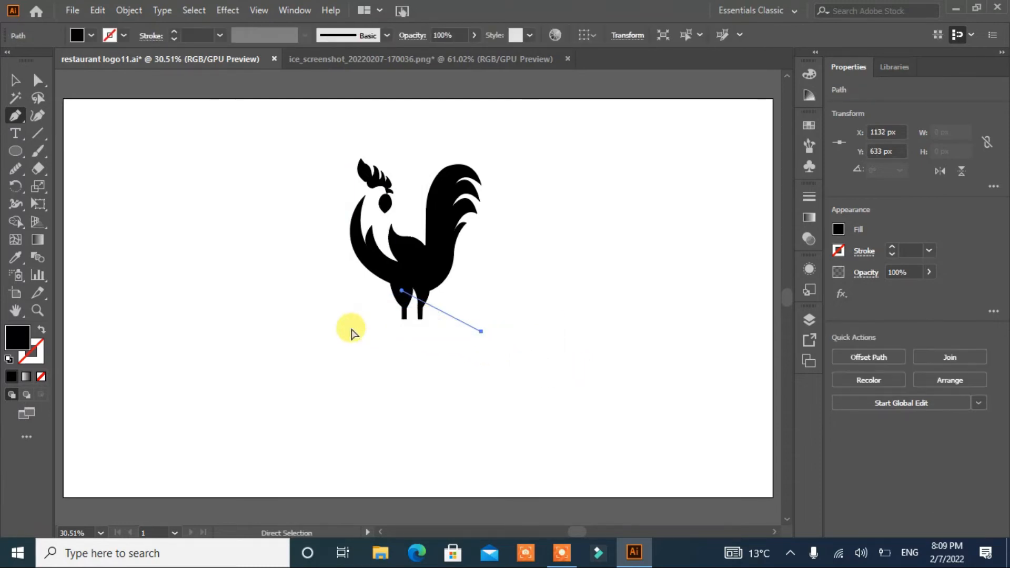
key("ctrl+z")
left_click(351, 332)
key("ctrl+z")
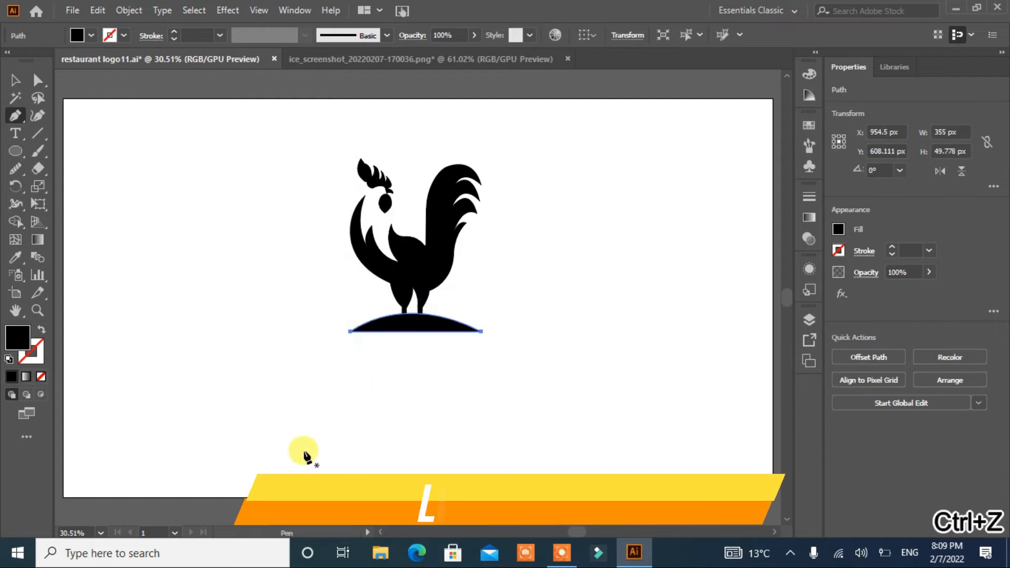
Step: Position the ground mound directly beneath the rooster's feet
left_click(16, 81)
left_click_drag(415, 314, 415, 332)
left_click(380, 396)
left_click(414, 329)
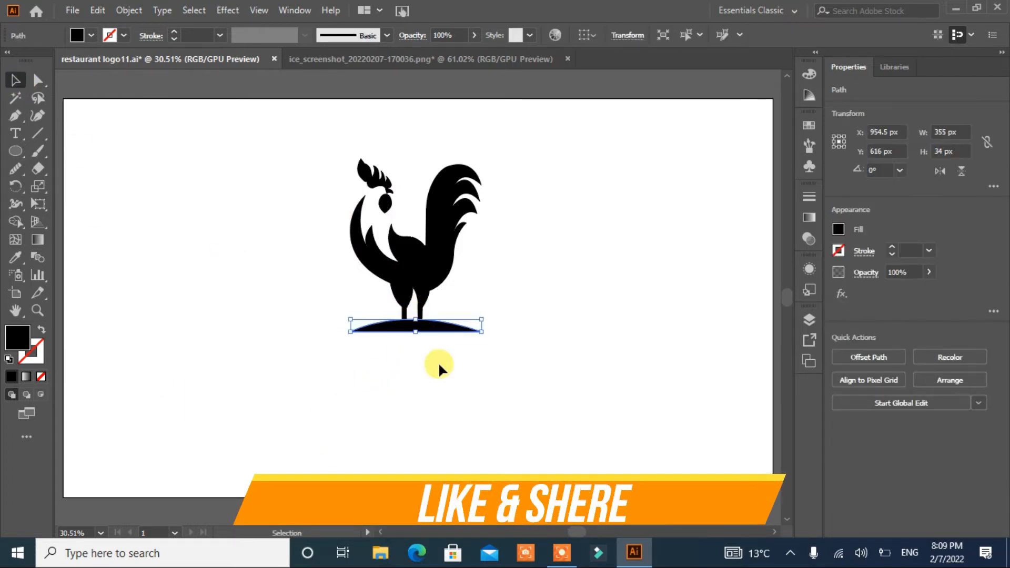
left_click(466, 409)
Step: Add a small outlined circle with no fill as the rooster's eye
left_click_drag(506, 181, 300, 356)
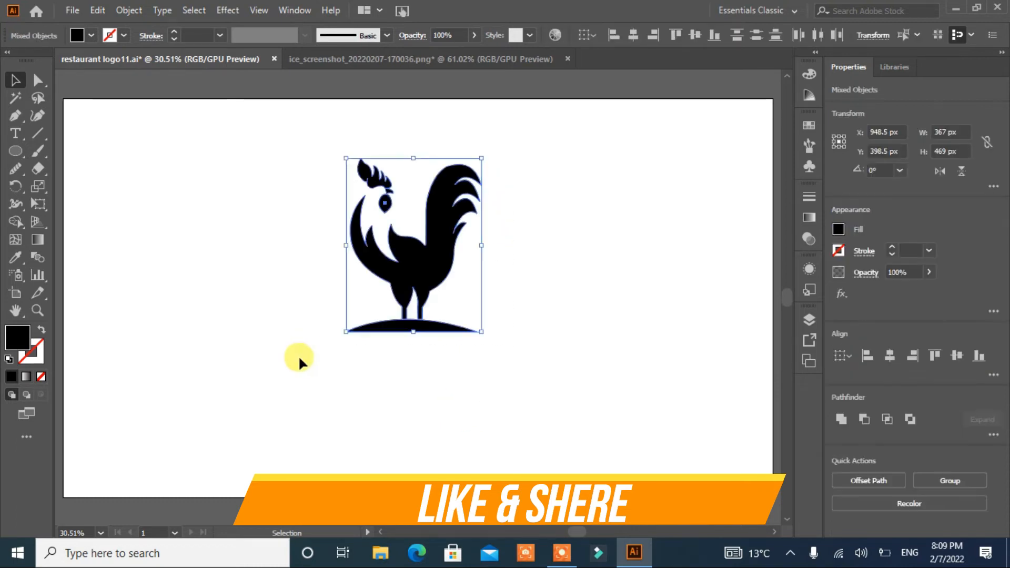
left_click(504, 402)
left_click(379, 203)
left_click(247, 247)
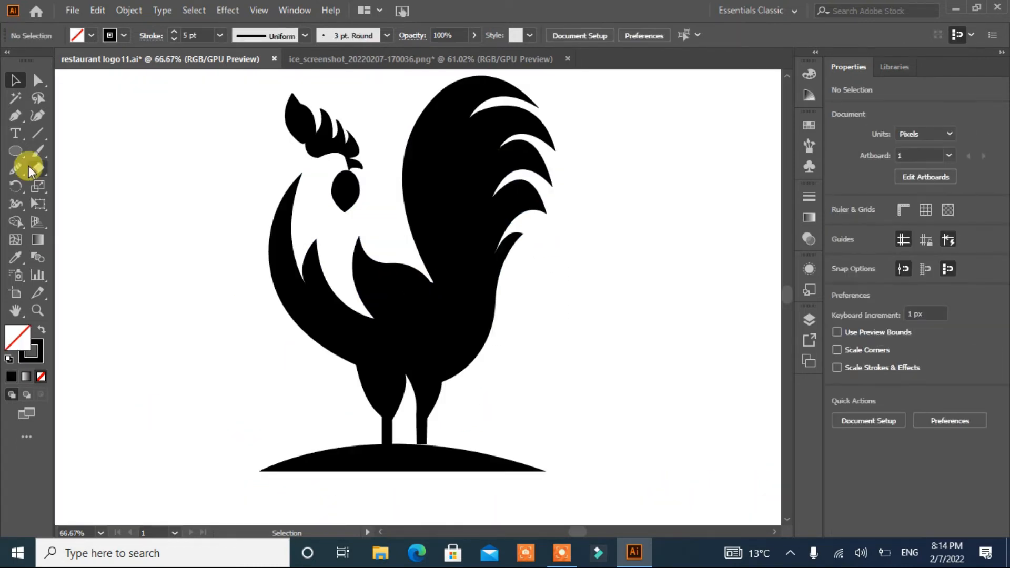
mouse_move(143, 201)
left_mouse_down()
mouse_move(150, 211)
mouse_move(337, 166)
left_mouse_up()
key("v")
left_click(142, 314)
left_click(150, 207)
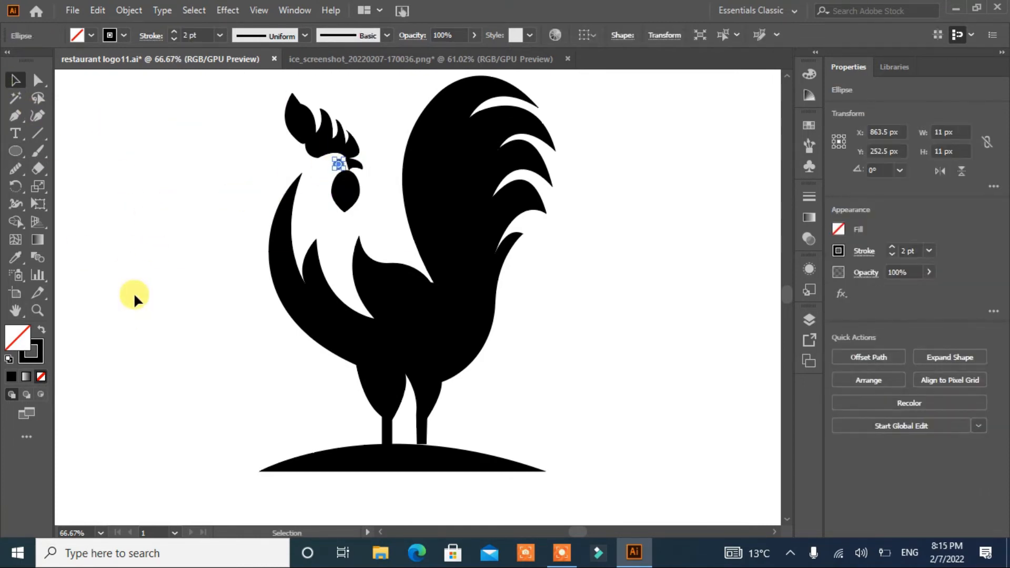
Step: Nudge the eye circle upward and resize it to about 9 px
key("Up")
key("ctrl+equal")
key("ctrl+equal")
key("ctrl+equal")
key("ctrl+equal")
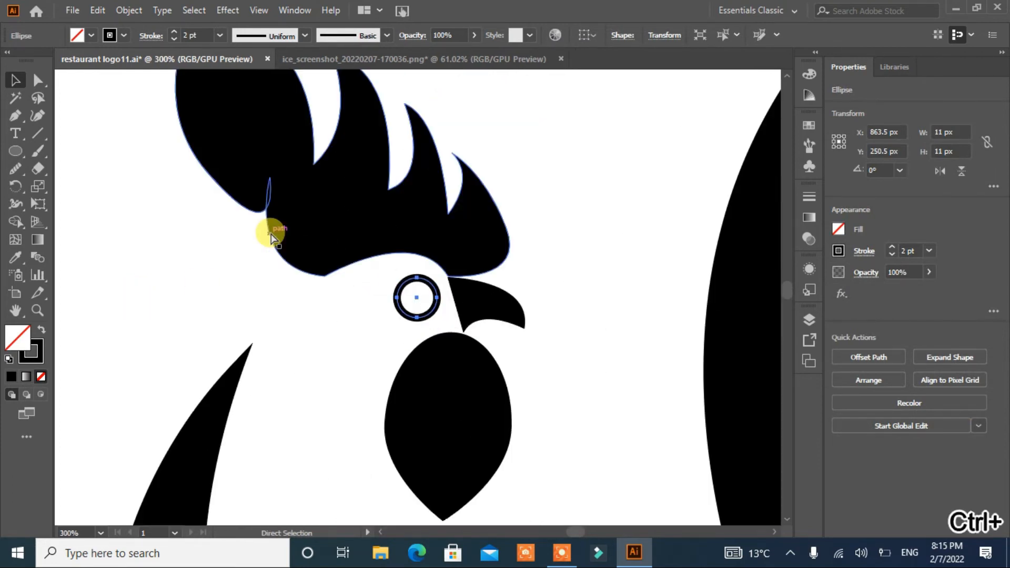
left_click_drag(437, 318, 433, 314)
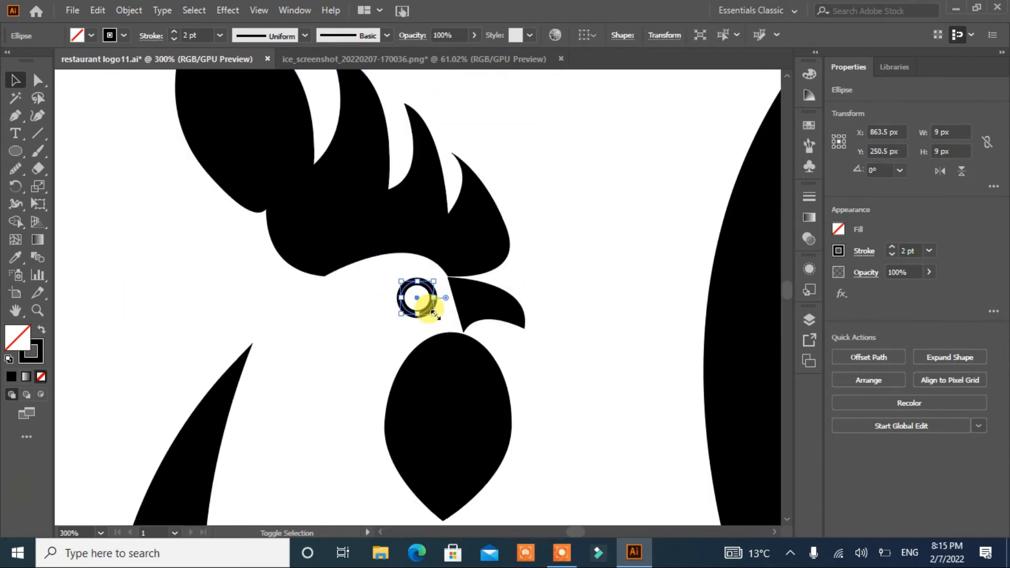
Step: Set the eye circle's stroke weight to 4 pt
left_click(172, 32)
left_click(172, 32)
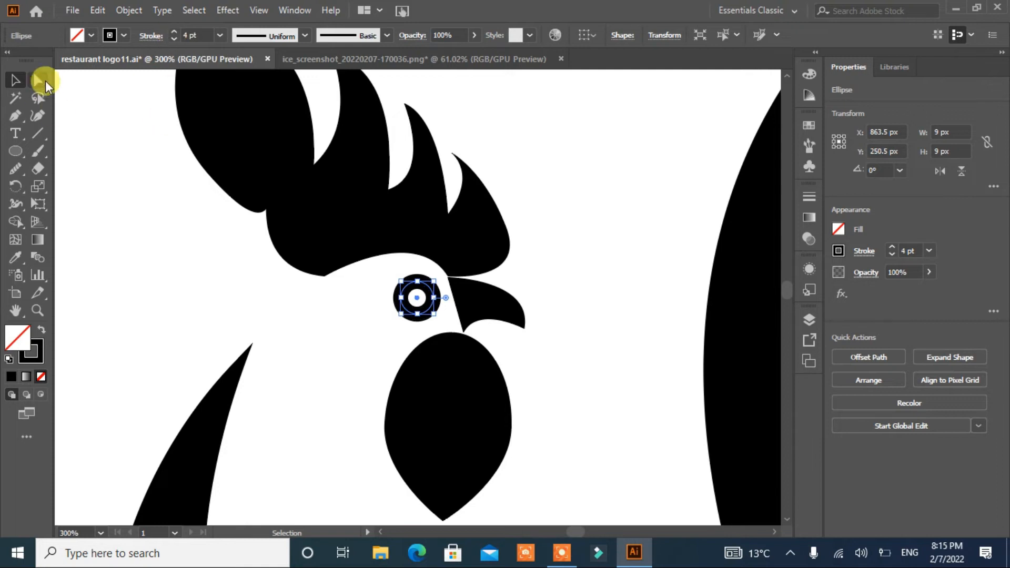
left_click(81, 128)
key("ctrl+0")
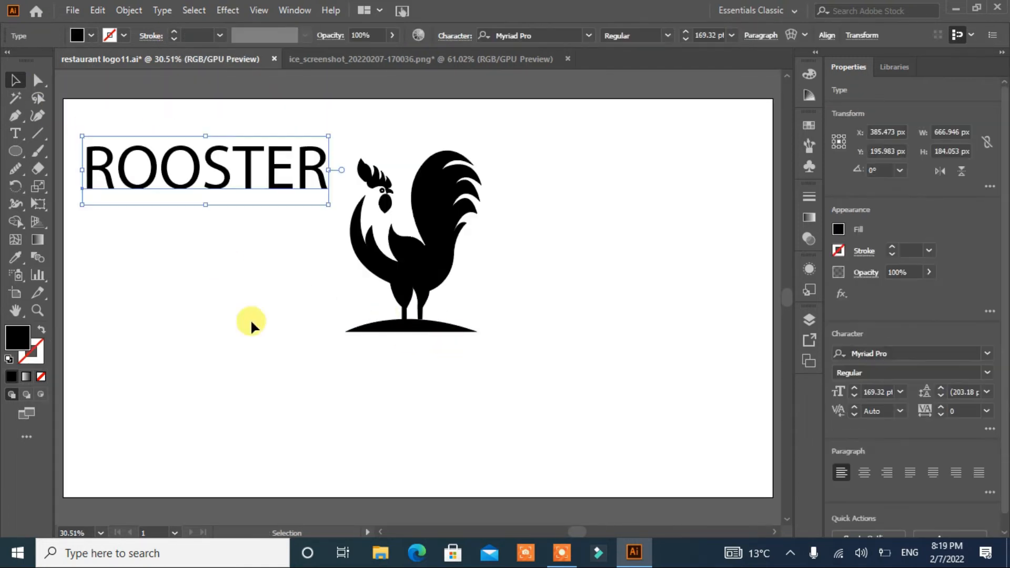
Step: Change the ROOSTER title's font to SansSerifBldFLF and center it below the rooster
left_click(589, 36)
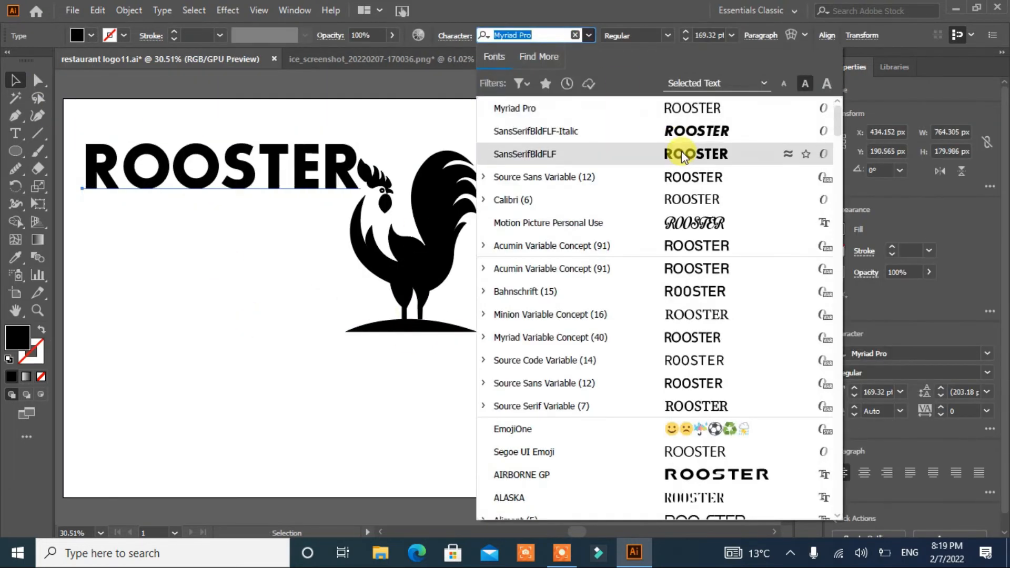
left_click(682, 156)
left_click_drag(251, 178, 435, 379)
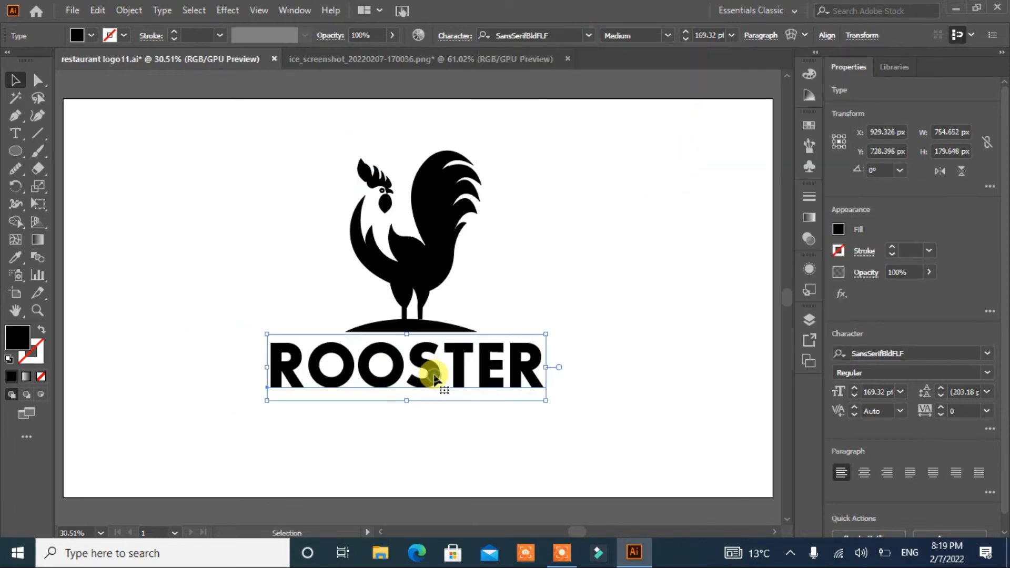
left_click(575, 369)
left_click_drag(433, 377, 441, 378)
left_click(617, 447)
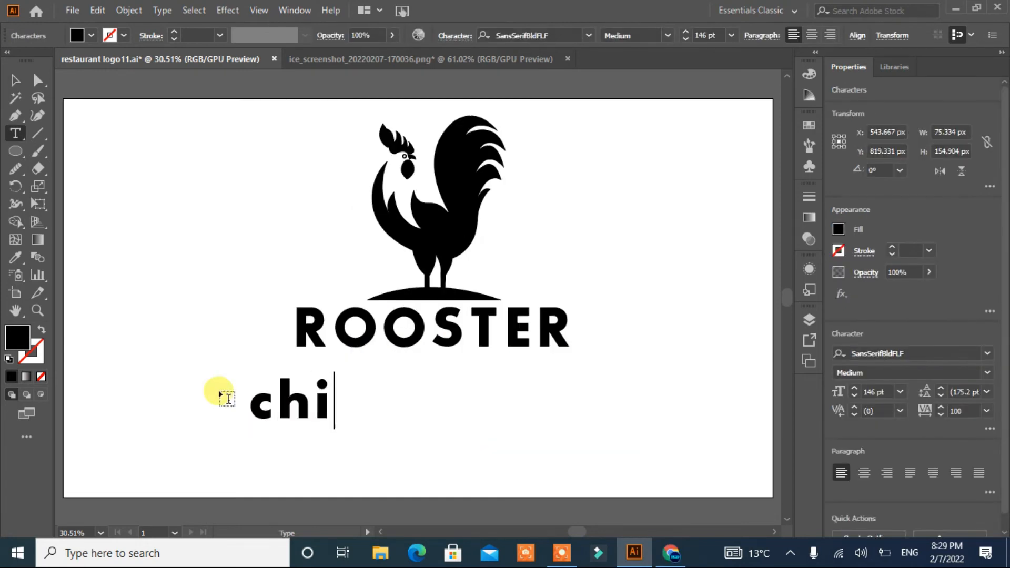
Step: Finish typing the word chicken below ROOSTER, move it into place, and change its case to uppercase
type("ken")
left_click(15, 80)
left_click_drag(344, 422, 411, 402)
left_click(162, 10)
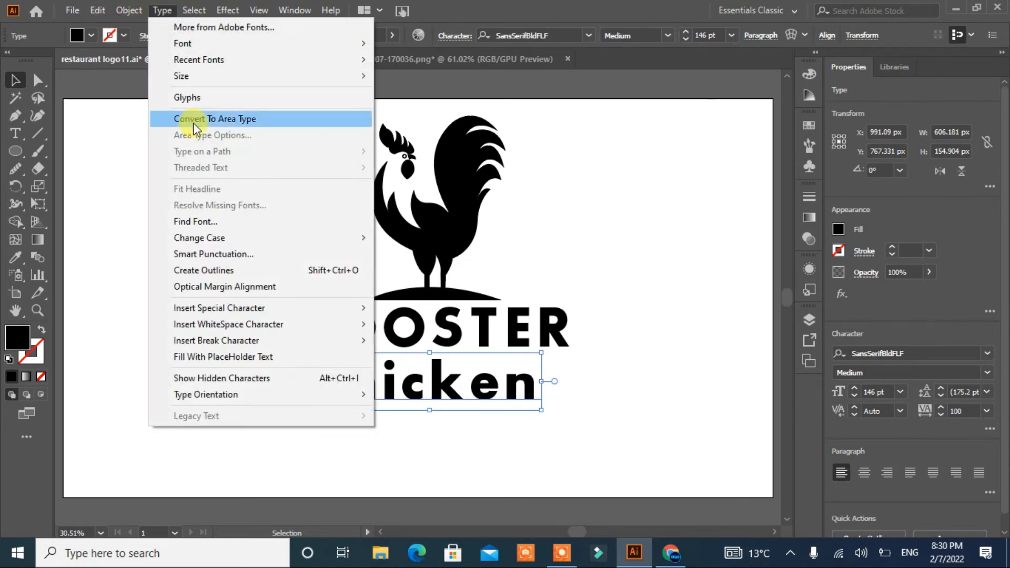
mouse_move(226, 235)
left_click(430, 235)
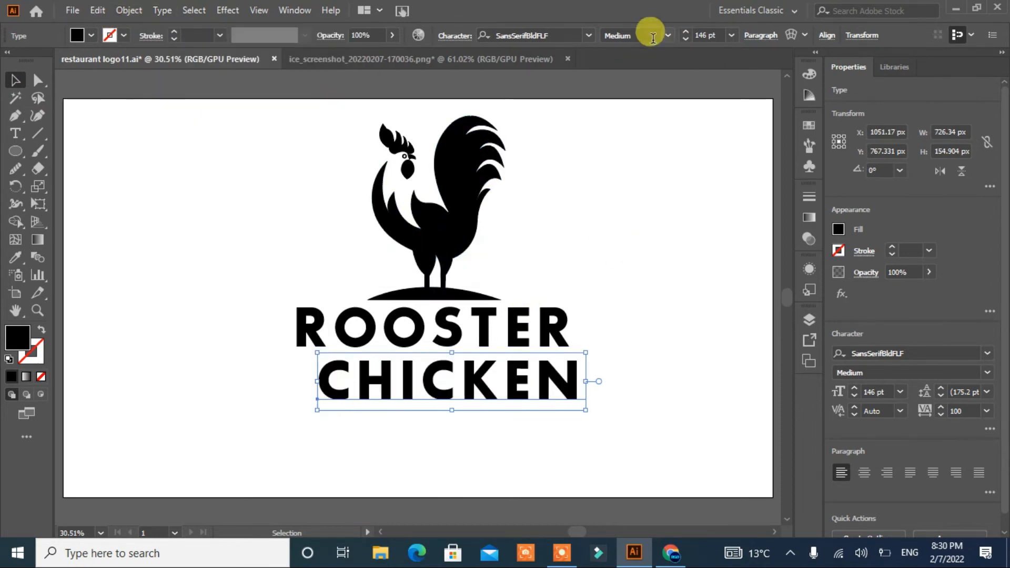
Step: Set the CHICKEN text to Poppins Bold 70 pt and draw a horizontal line across beneath ROOSTER
left_click(589, 37)
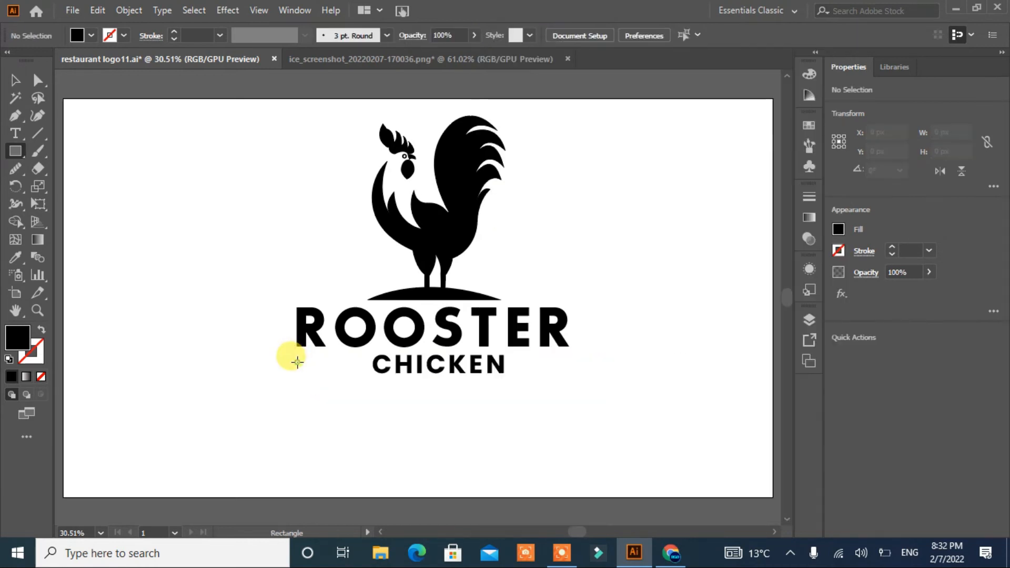
left_click_drag(297, 362, 572, 364)
left_click(15, 80)
left_click(470, 393)
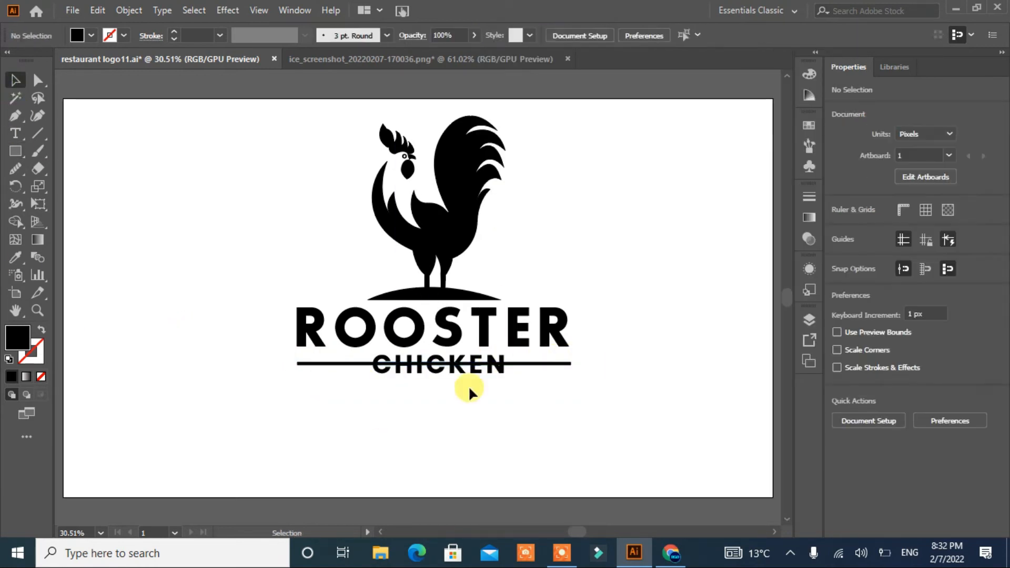
Step: Draw a rectangle about 387 × 53 px over the CHICKEN text and select it together with the line
left_click(465, 373)
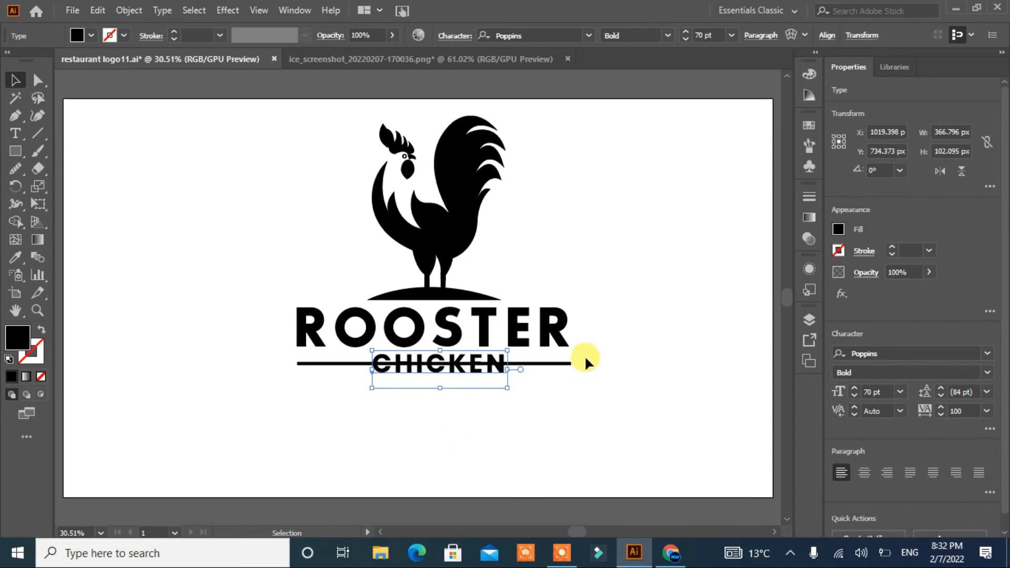
left_click_drag(585, 355, 394, 426)
key("m")
left_click_drag(362, 355, 507, 373)
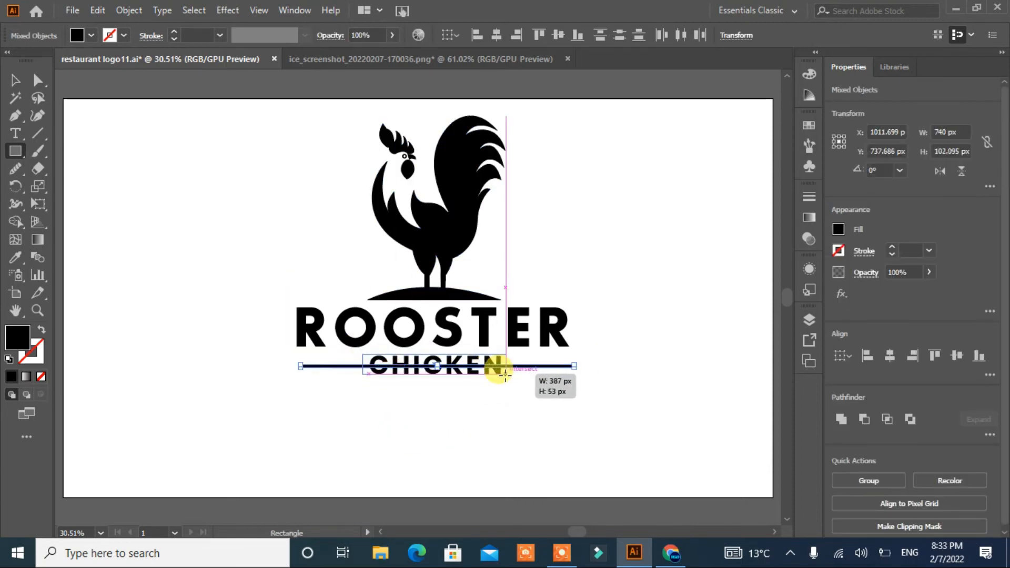
key("v")
left_click(320, 370, "shift")
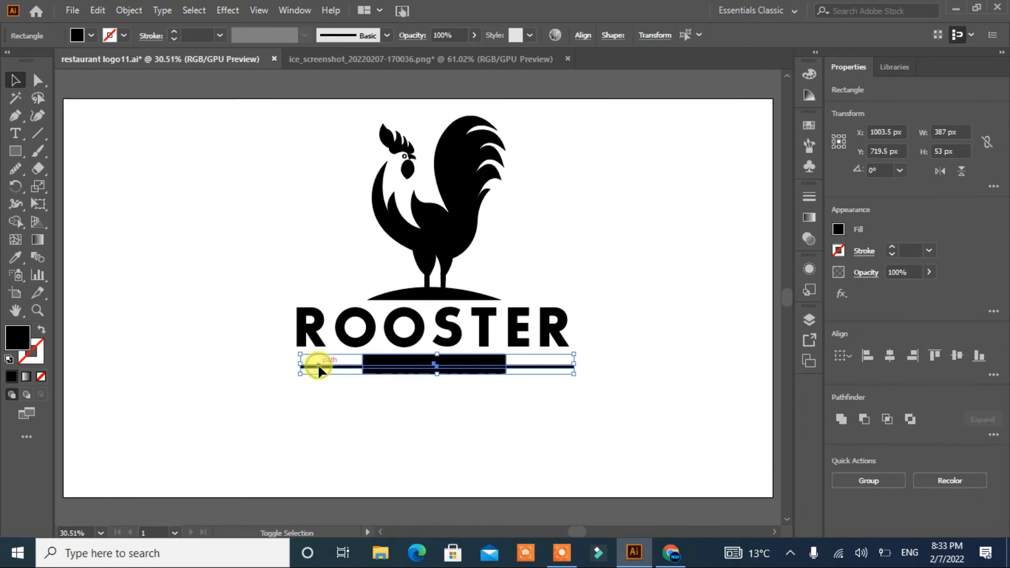
Step: Cut the line segment behind CHICKEN with the Shape Builder and delete the covering rectangle
left_click(15, 222)
double_click(17, 78)
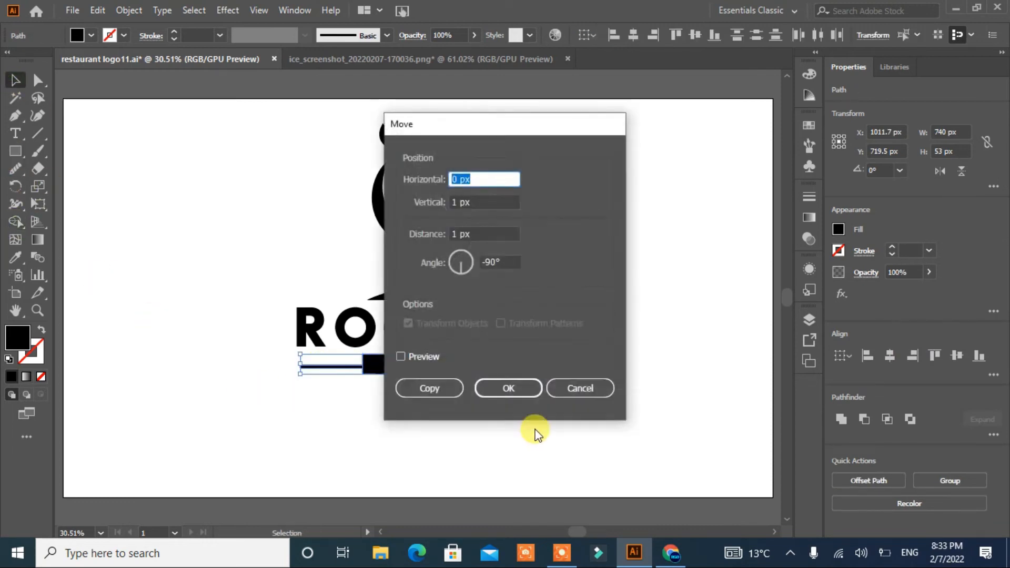
left_click(579, 388)
left_click(476, 419)
left_click(458, 367)
key("Delete")
Step: Nudge the CHICKEN text down three steps to sit within the line gap
left_click(463, 367)
key("Down")
key("Down")
key("Down")
key("Down")
key("Down")
key("Down")
key("Down")
left_click(470, 472)
Step: Select the rooster and ROOSTER title and nudge them three steps right to center over CHICKEN
left_click_drag(614, 351, 509, 371)
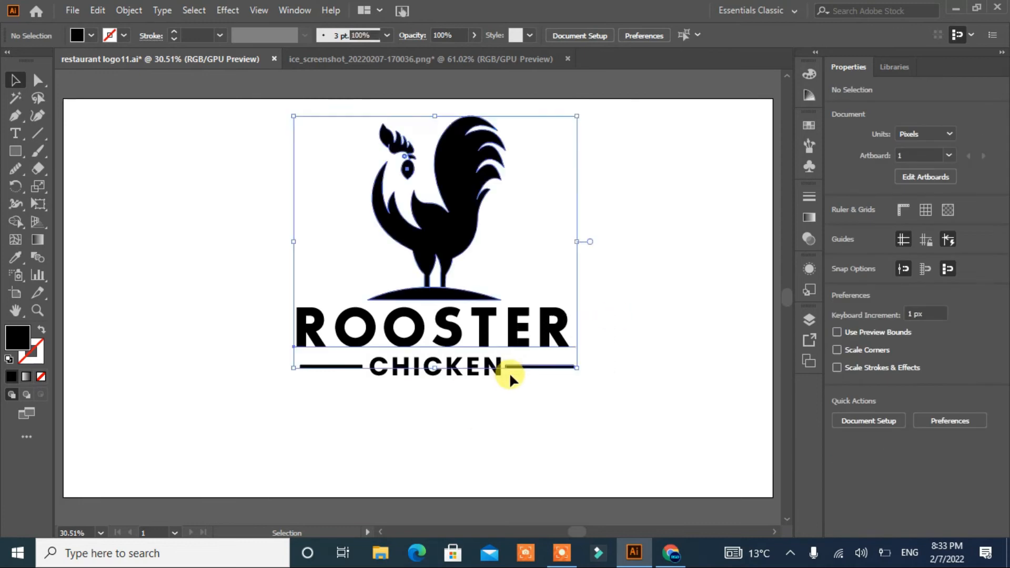
left_click(523, 333)
key("Right")
key("Right")
key("Right")
key("Right")
key("Right")
key("Right")
key("Right")
key("Right")
key("Right")
key("Right")
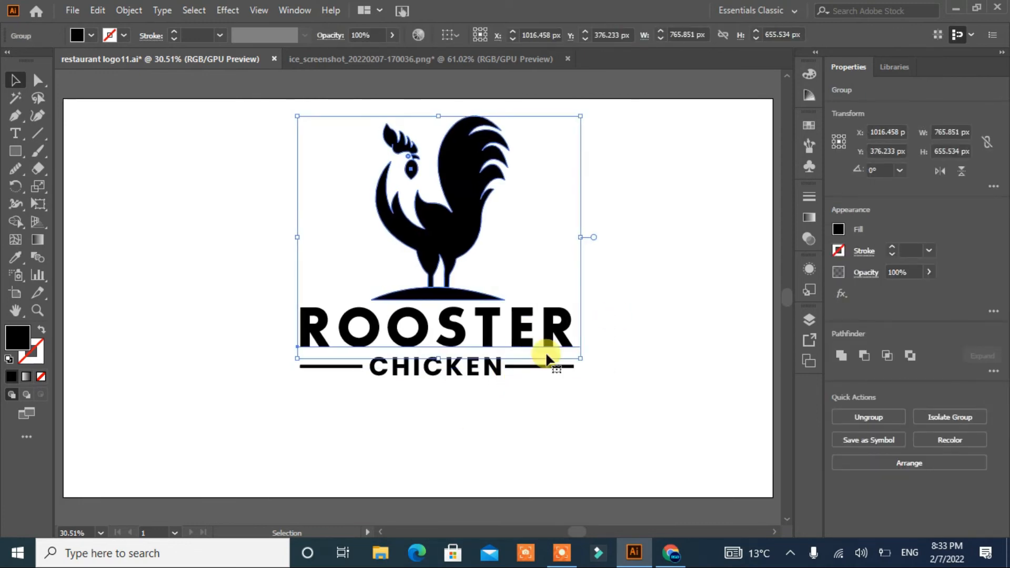
left_click(579, 432)
Step: Draw a yellow circle about 488 × 474 px around the rooster and send it behind the artwork
left_click_drag(15, 151, 53, 188)
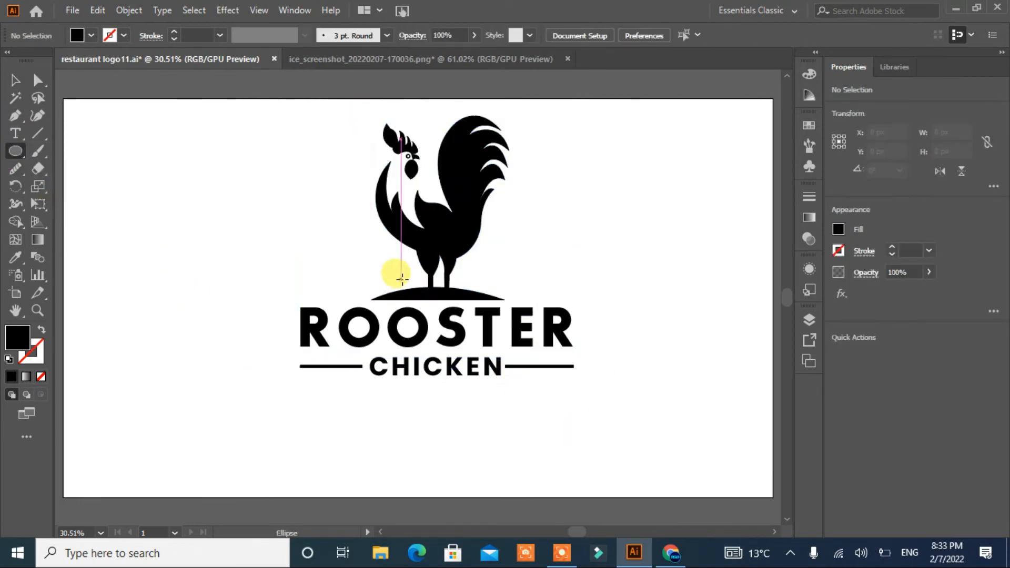
scroll(402, 278, "up", 2)
left_click_drag(335, 171, 514, 348)
left_click_drag(422, 256, 427, 256)
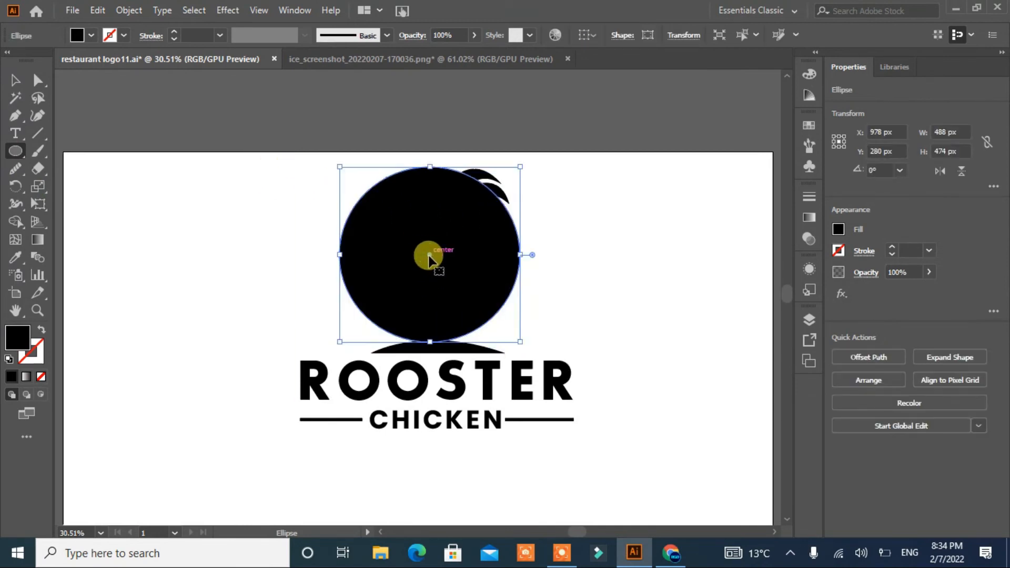
left_click(85, 37)
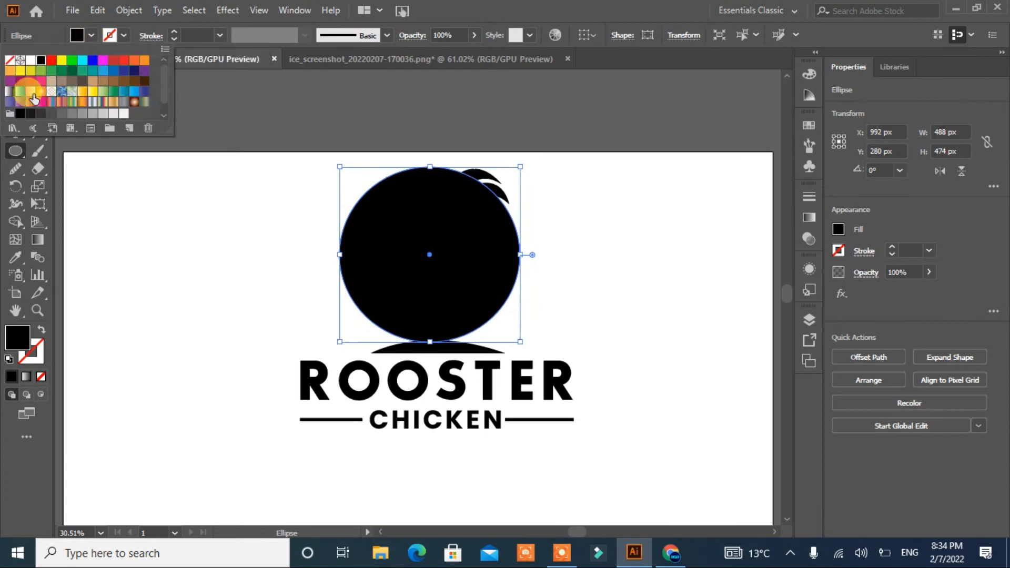
left_click(21, 73)
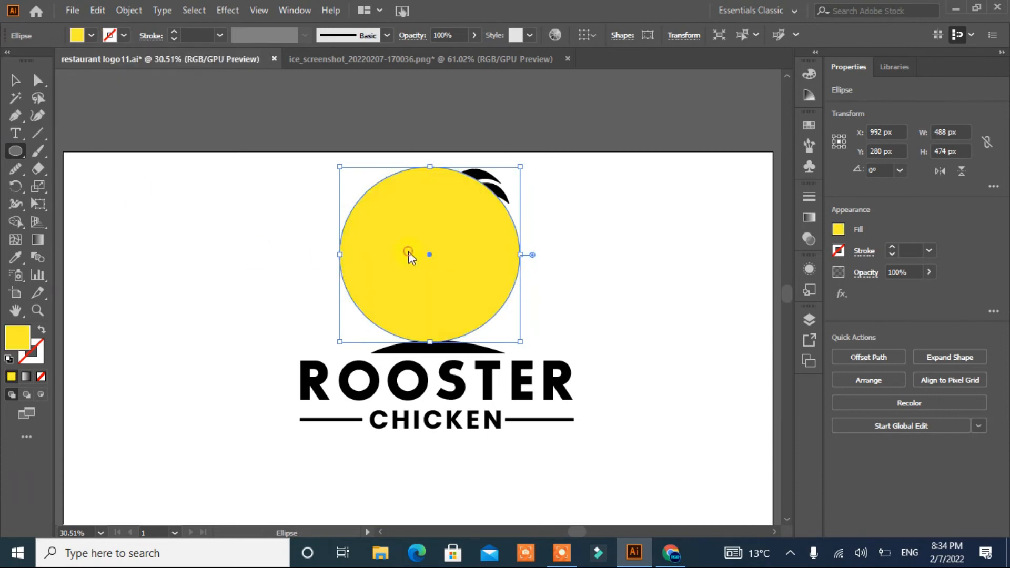
right_click(410, 255)
left_click(644, 513)
key("v")
left_click(227, 347)
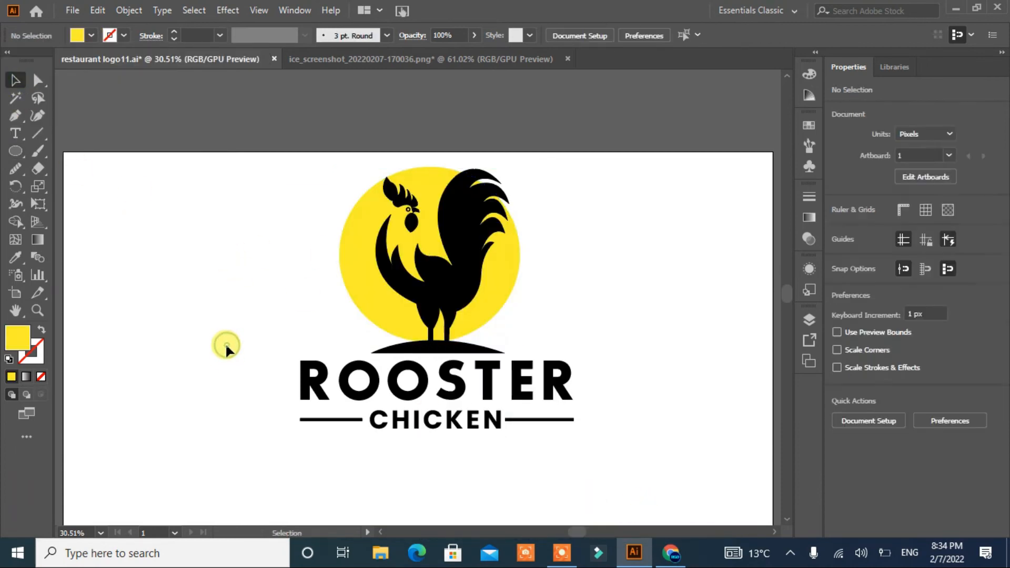
Step: Shift the yellow circle slightly right and switch to direct selection
left_click_drag(499, 271, 507, 270)
left_click(646, 317)
left_click(392, 208)
left_click(137, 179)
key("a")
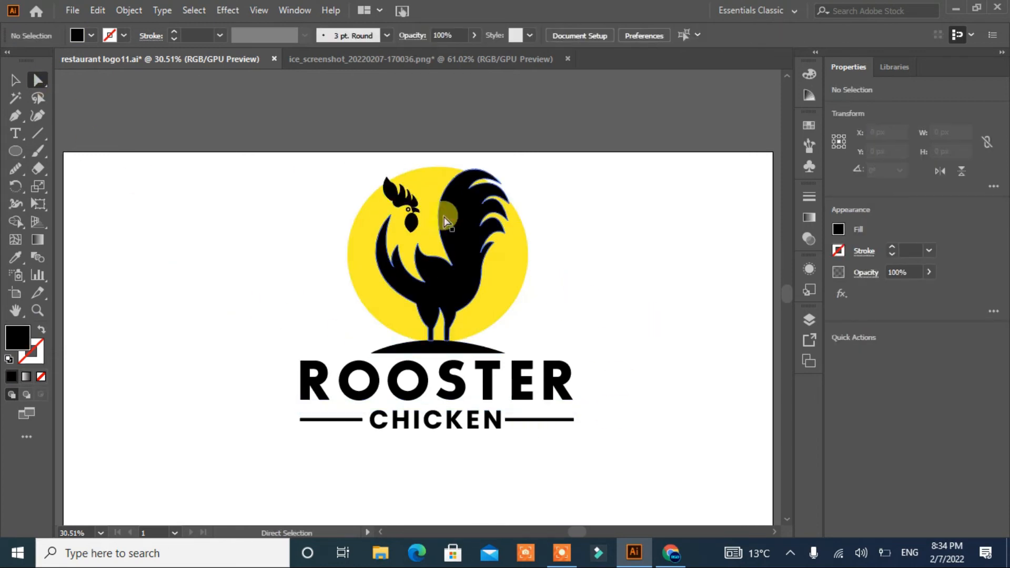
Step: Color the rooster's comb and wattle red
left_click(396, 185)
left_click(91, 35)
left_click(113, 60)
left_click(193, 231)
left_click(411, 223)
left_click(91, 35)
left_click(114, 60)
left_click(169, 225)
left_click(178, 251)
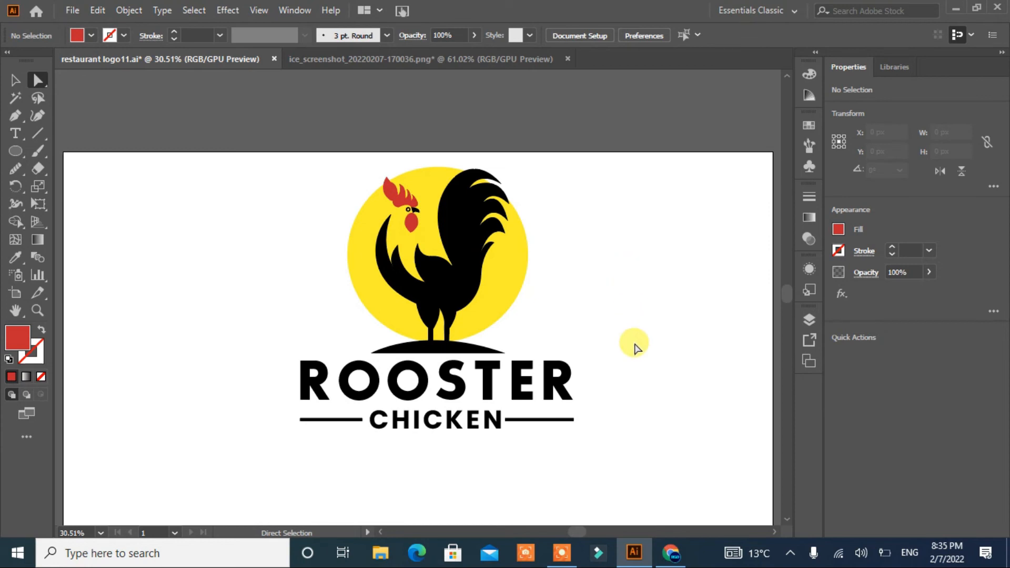
Step: Color the ROOSTER title red
left_click(552, 387)
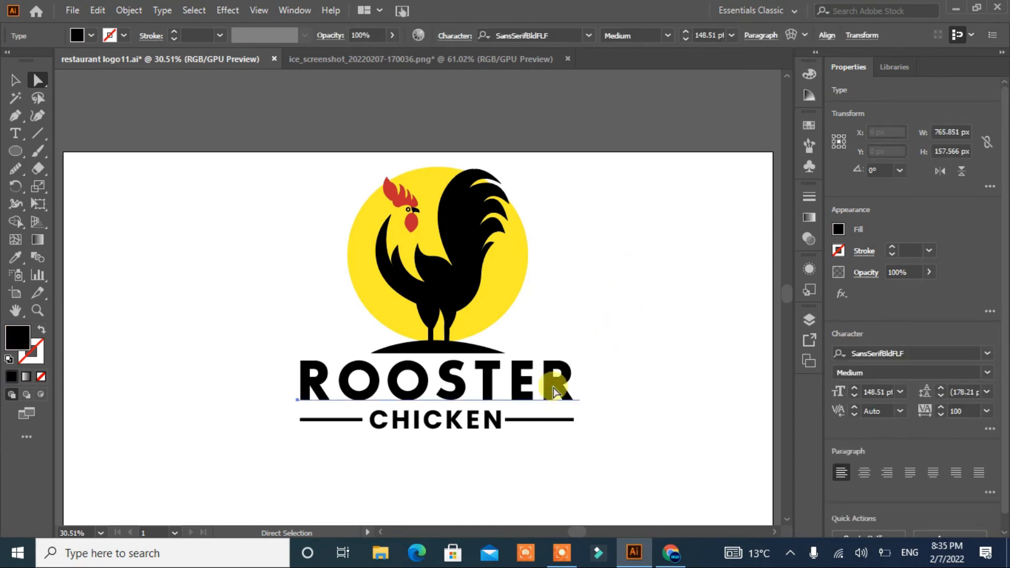
left_click(81, 36)
left_click(100, 78)
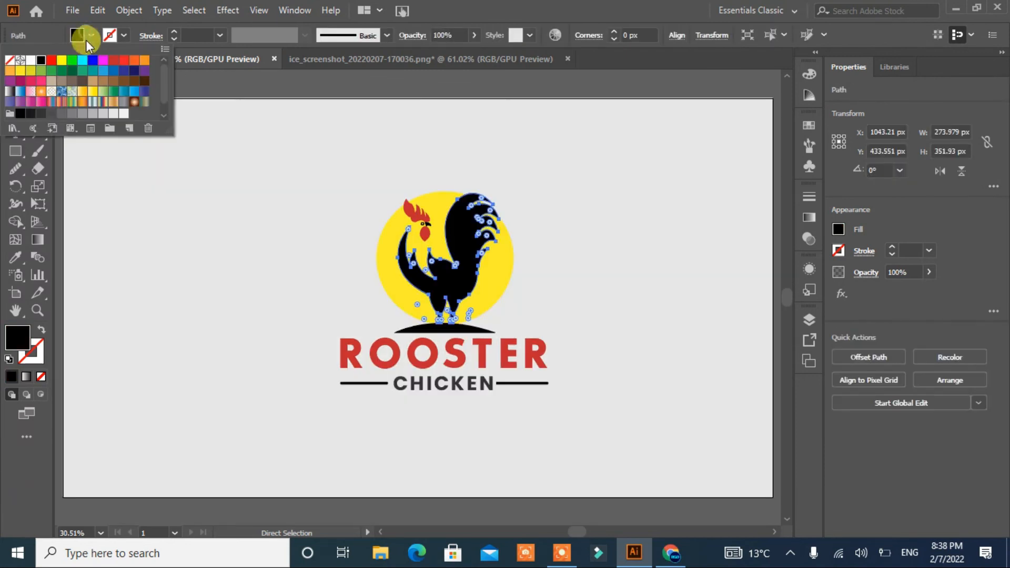
Step: Color the rooster body and the ground mound dark gray
left_click(50, 112)
left_click(38, 113)
left_click(165, 260)
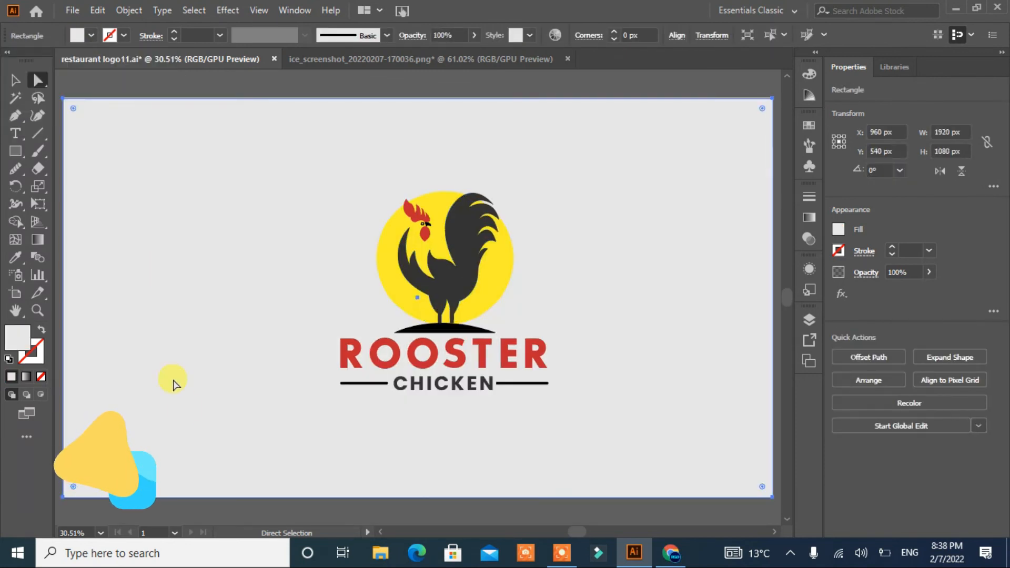
left_click(439, 329)
left_click(16, 257)
left_click(15, 81)
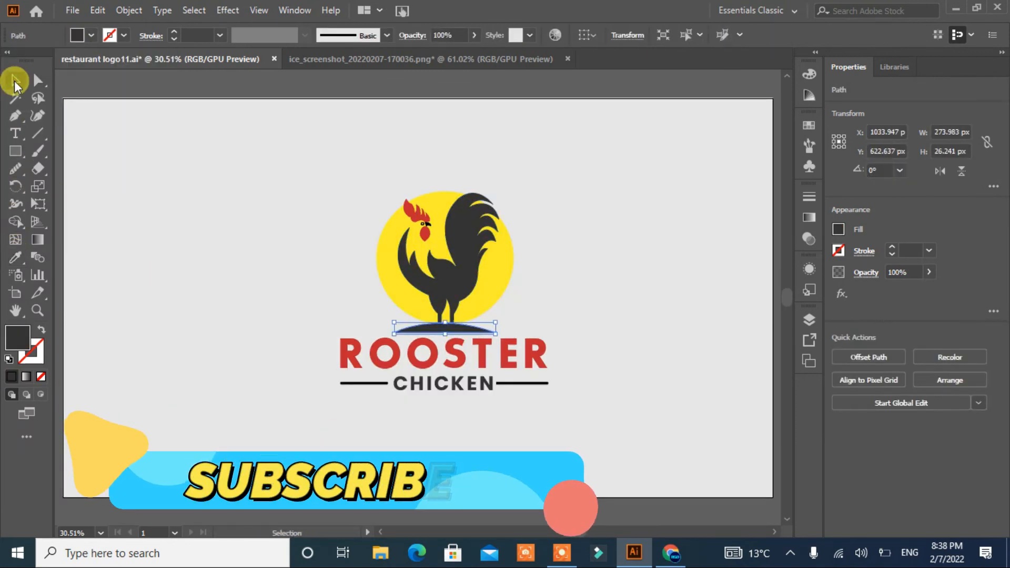
Step: Lock the light gray background rectangle layer
left_click(232, 395)
left_click(809, 319)
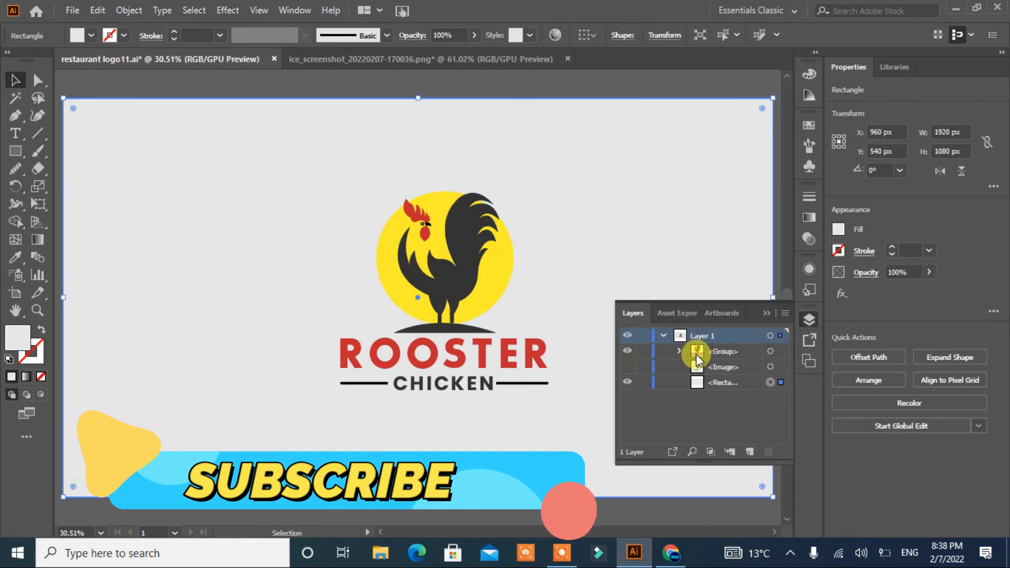
left_click(644, 383)
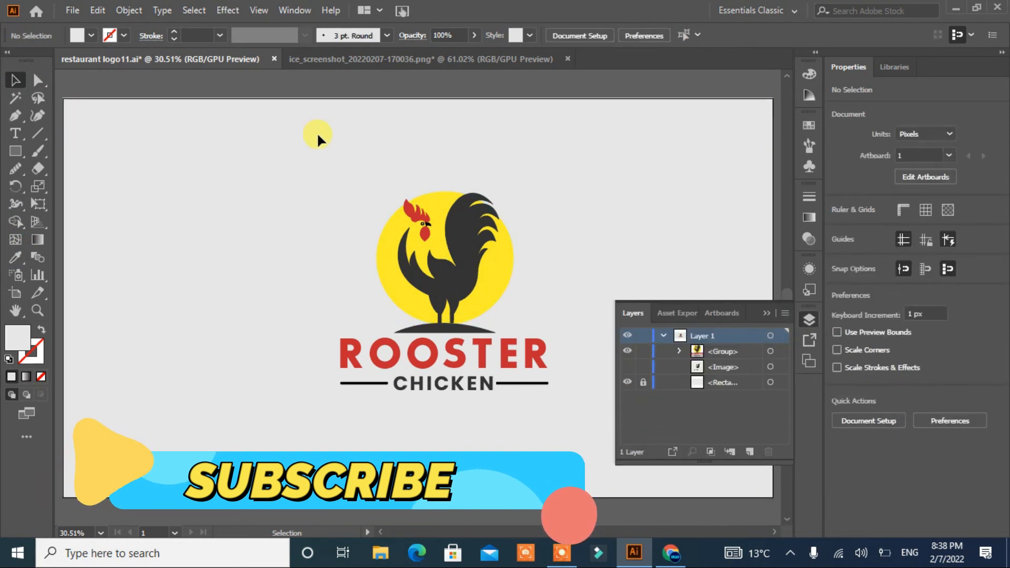
left_click(318, 135)
Step: Try applying a drop shadow to the whole logo, then undo it
left_click_drag(586, 185, 468, 406)
left_click(227, 10)
mouse_move(259, 187)
left_click(428, 175)
left_click(489, 346)
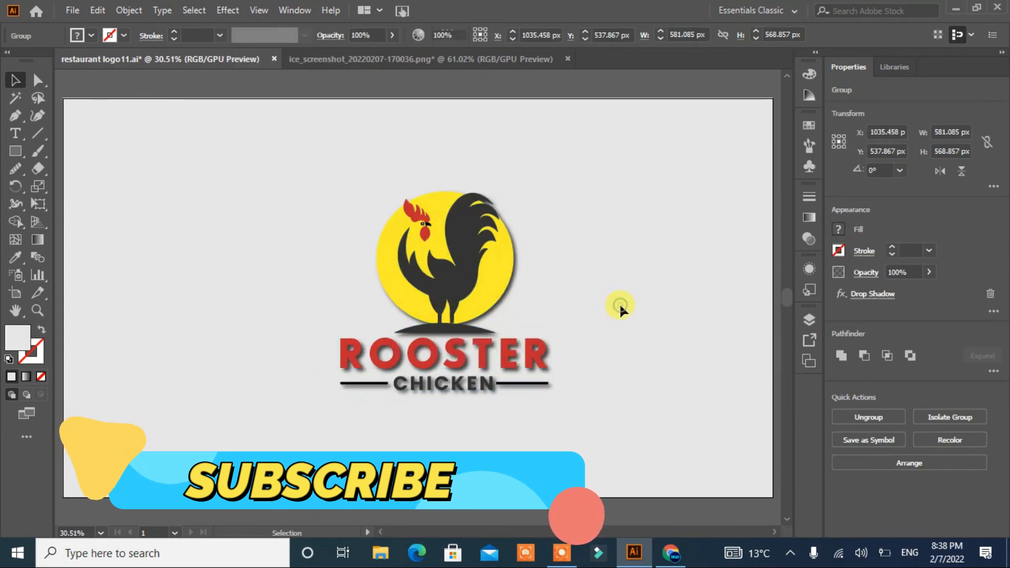
left_click(620, 306)
key("ctrl+z")
key("ctrl+z")
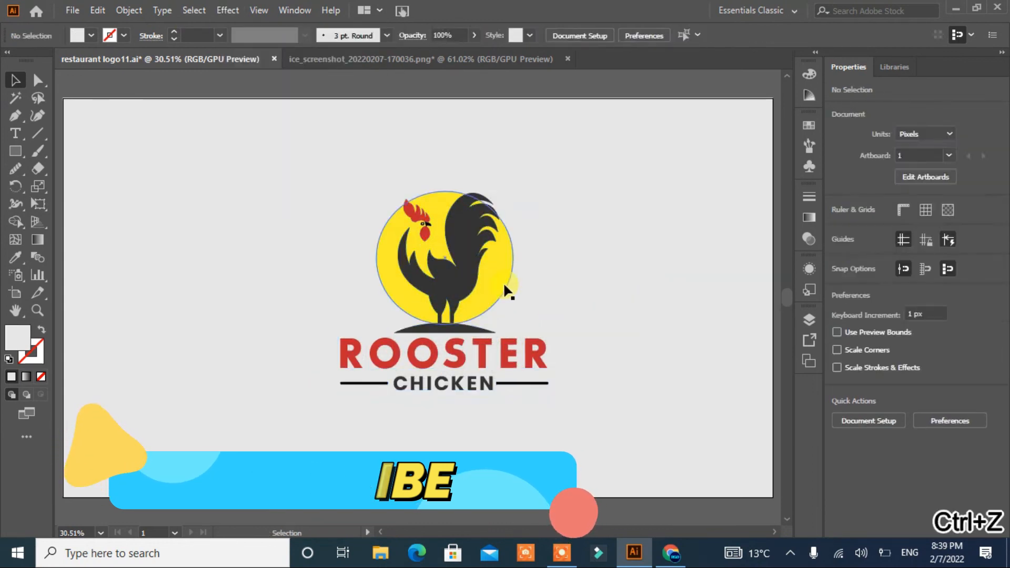
Step: Apply a Stylize drop shadow to the yellow circle only
left_click(37, 80)
left_click(490, 301)
left_click(227, 10)
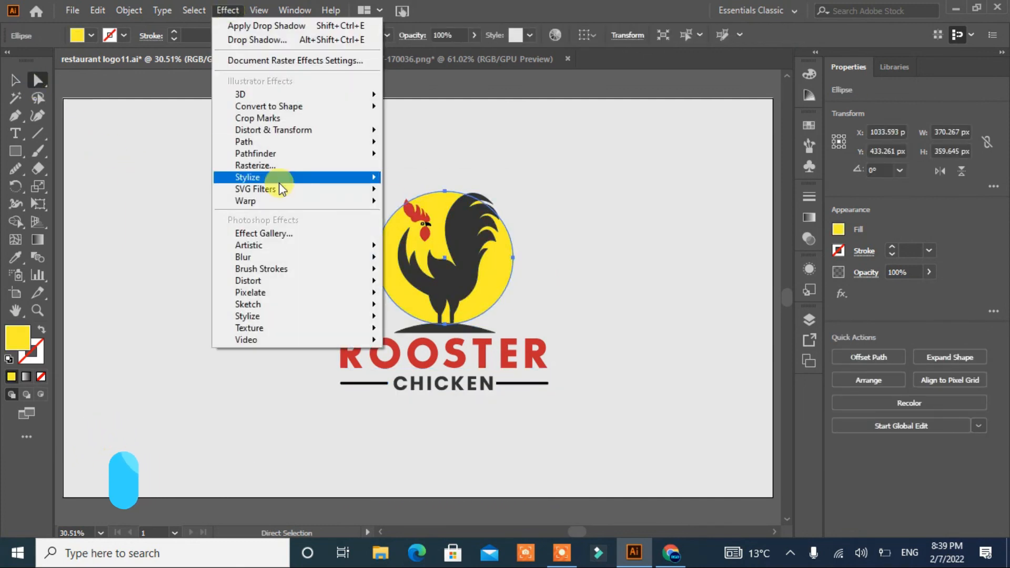
mouse_move(337, 176)
left_click(417, 179)
left_click(498, 348)
left_click(214, 273)
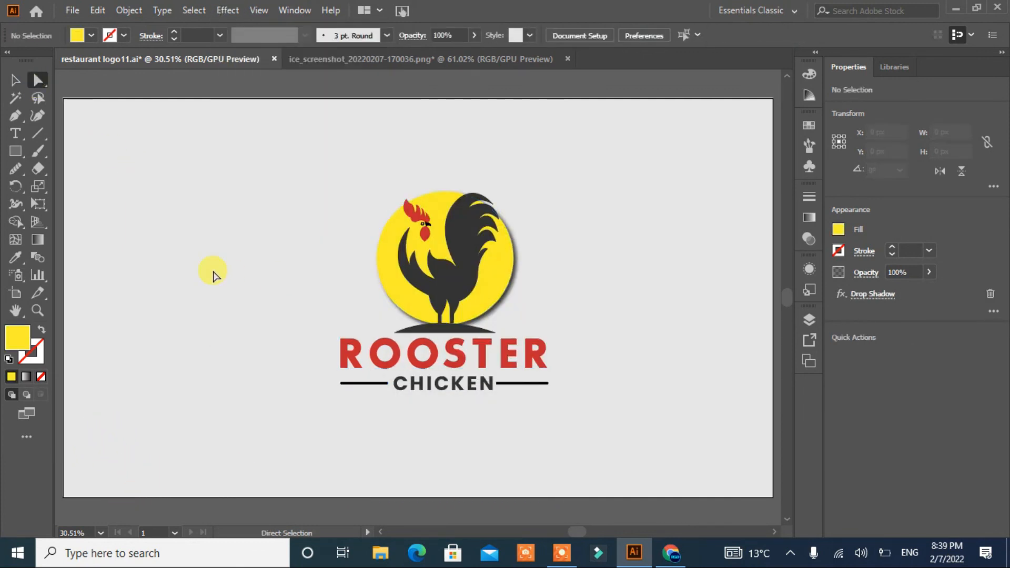
Step: Move the whole logo slightly upward on the artboard
left_click(15, 80)
left_click_drag(409, 292, 411, 287)
left_click(568, 412)
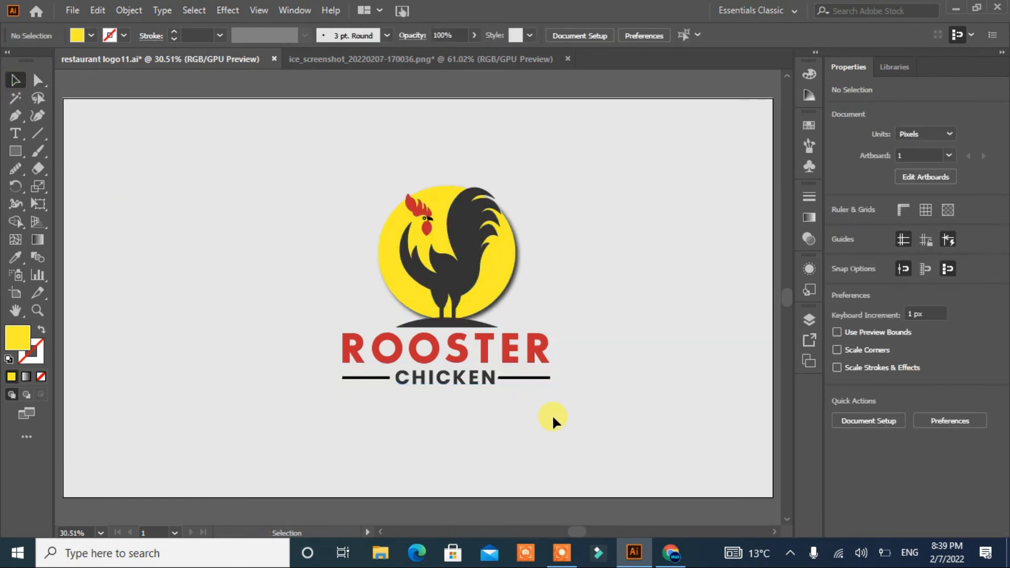